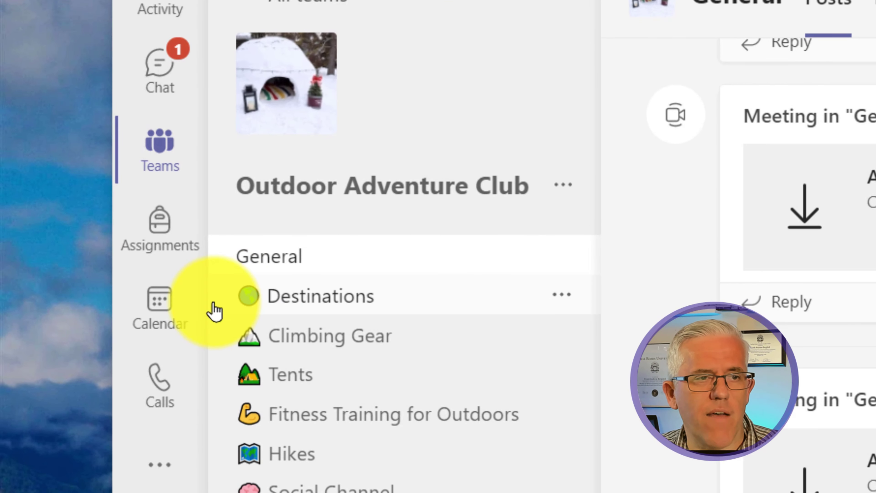
Step: Create a new webinar from the Teams calendar using the New meeting dropdown
left_click(147, 316)
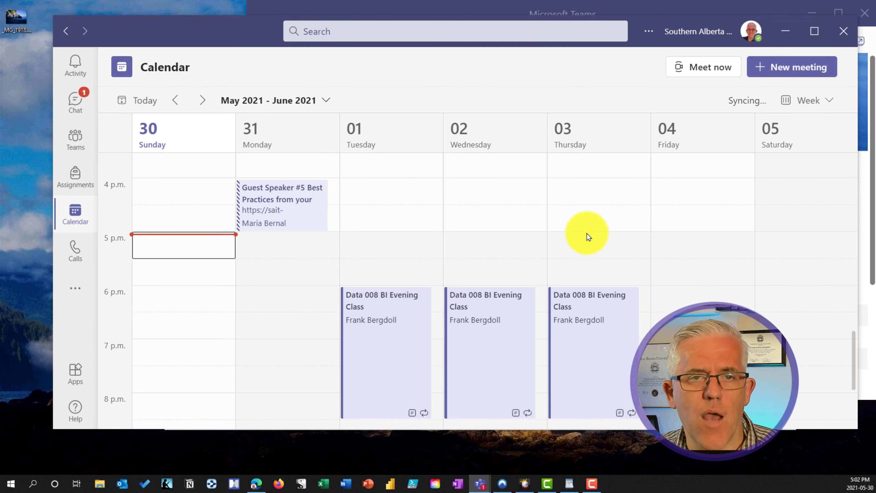
scroll(583, 235, "down", 5)
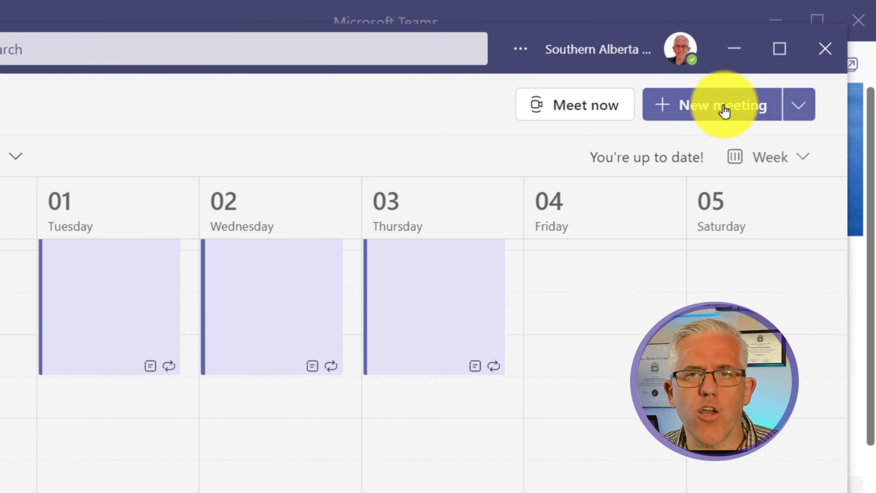
left_click(804, 106)
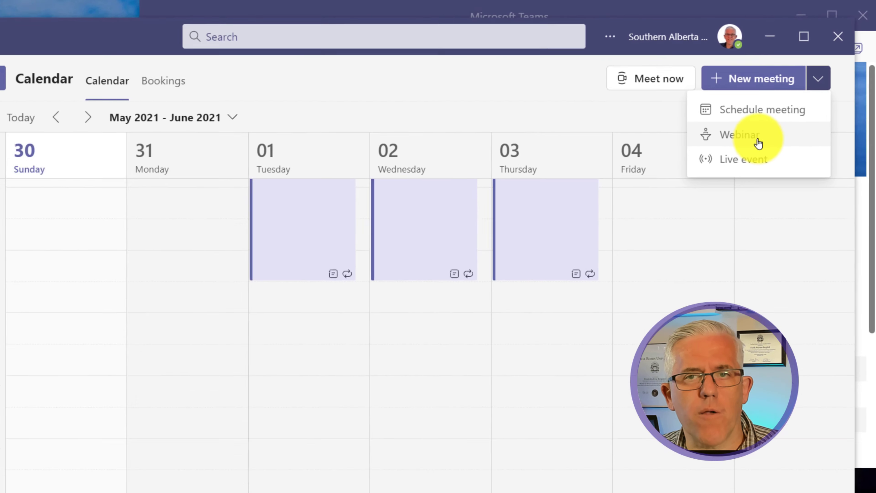
left_click(759, 144)
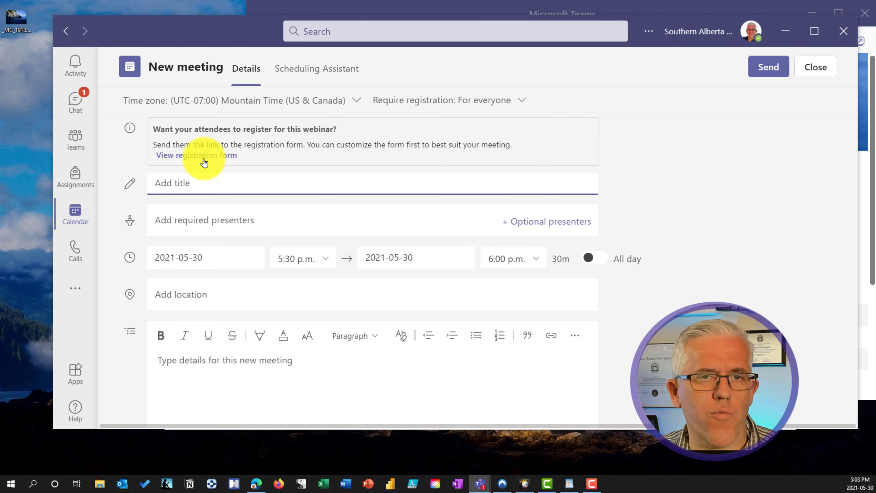
Step: Keep webinar registration open to everyone and open the registration form
left_click(457, 104)
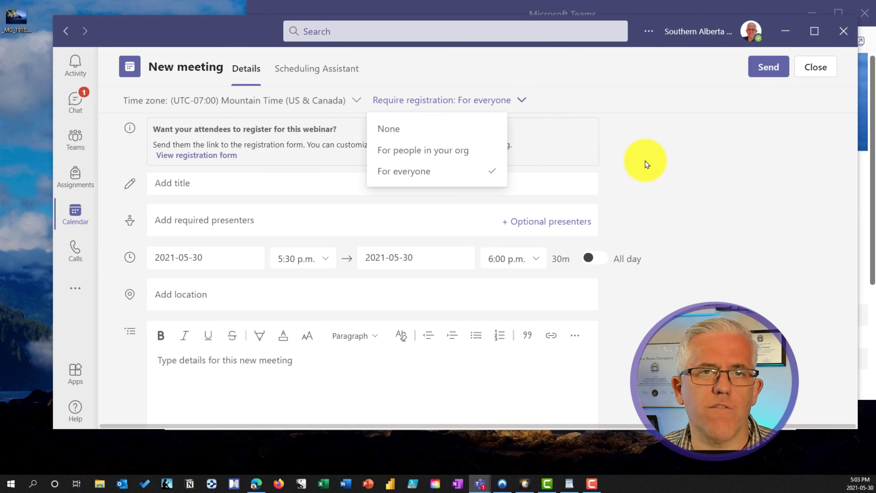
left_click(645, 160)
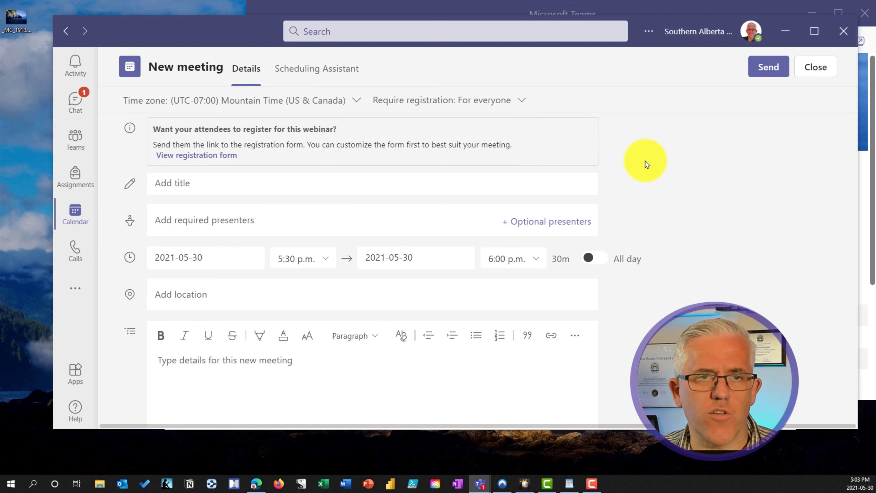
left_click(212, 159)
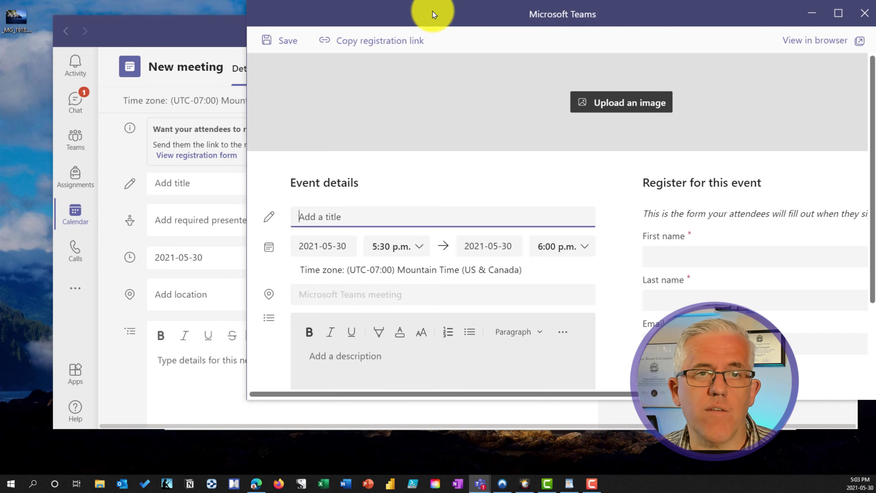
left_click_drag(435, 10, 391, 29)
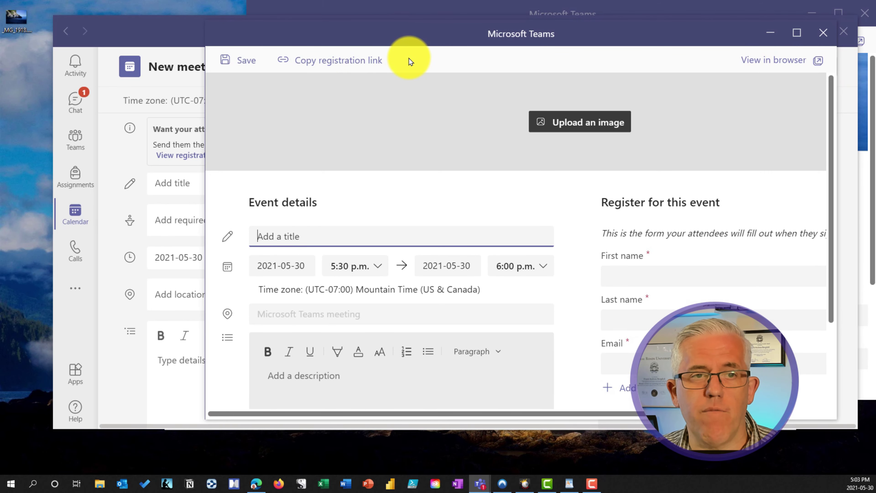
Step: Set the desktop coastline photo as the banner, zoomed and cropped to show more sea
left_click(580, 130)
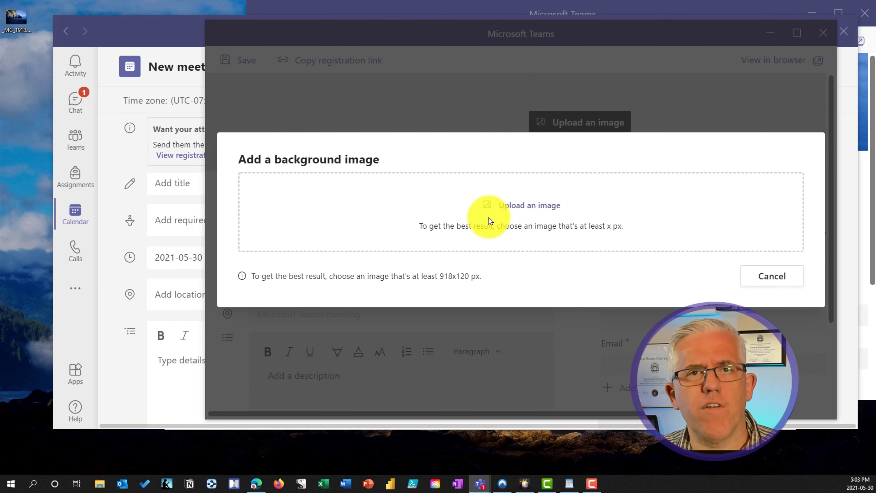
left_click_drag(16, 16, 470, 225)
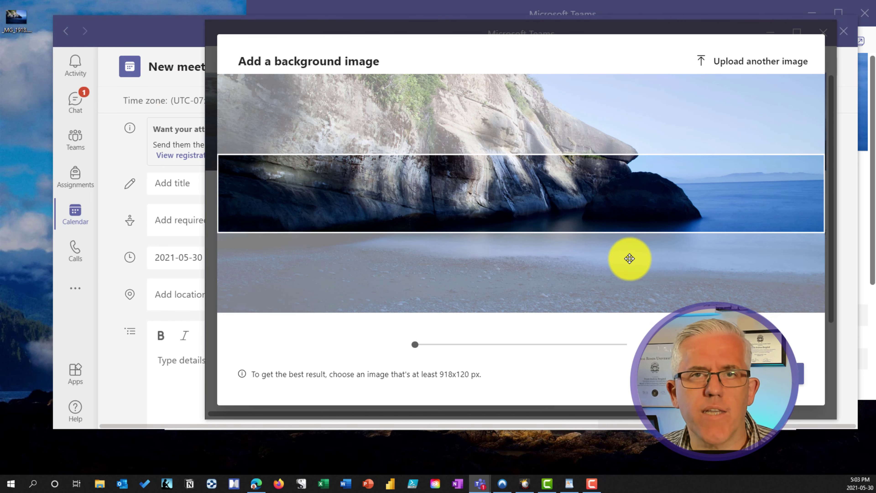
left_click(437, 344)
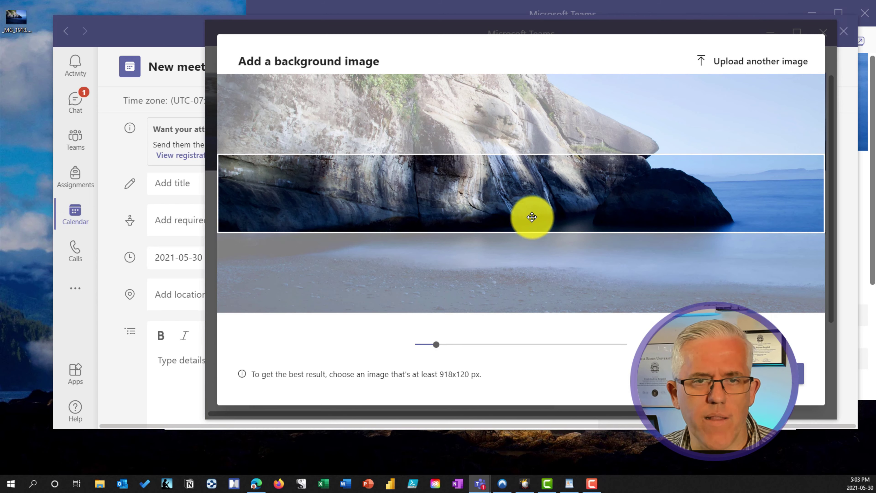
left_click_drag(532, 217, 480, 190)
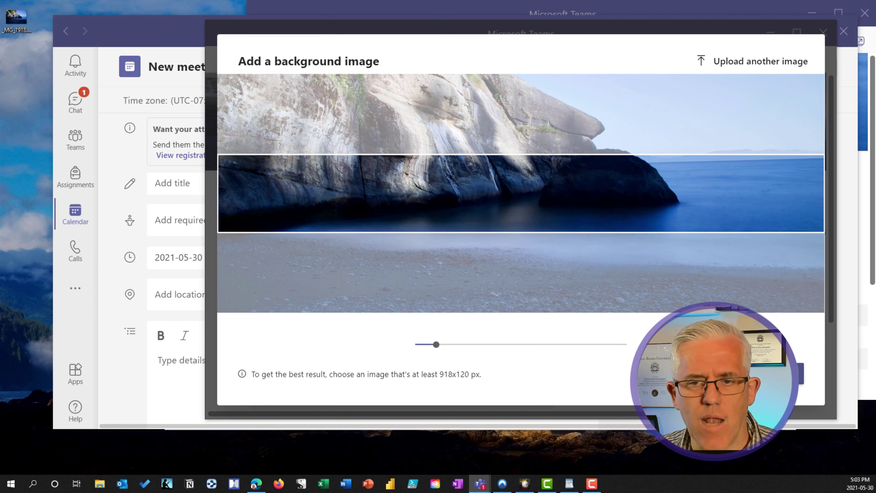
left_click(778, 373)
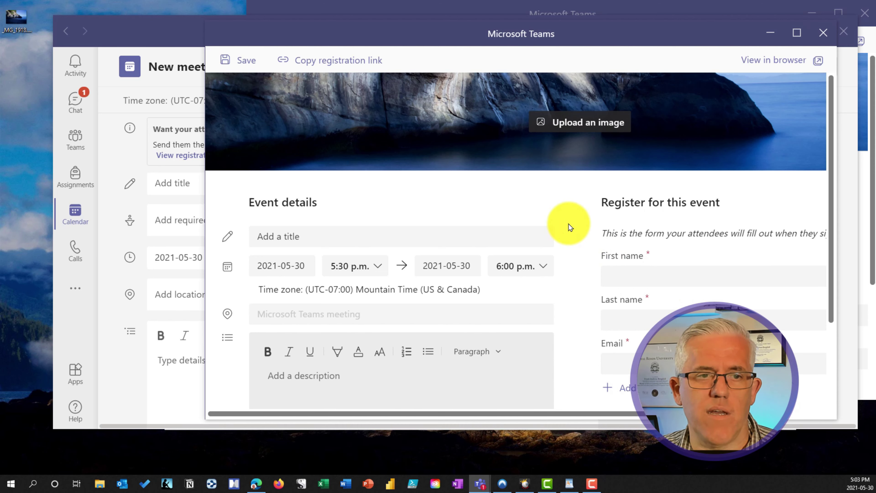
Step: Set the registration form's event time to 7:00–9:00 p.m. on 2021-05-30
left_click(379, 265)
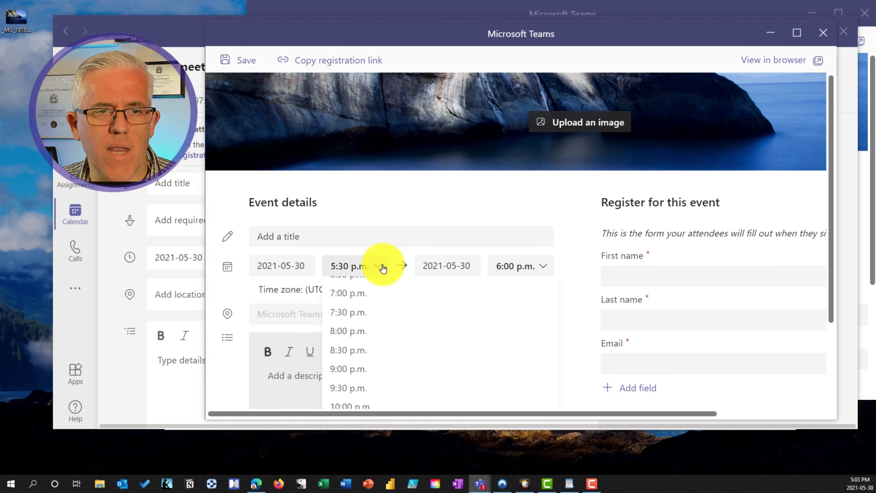
left_click(356, 294)
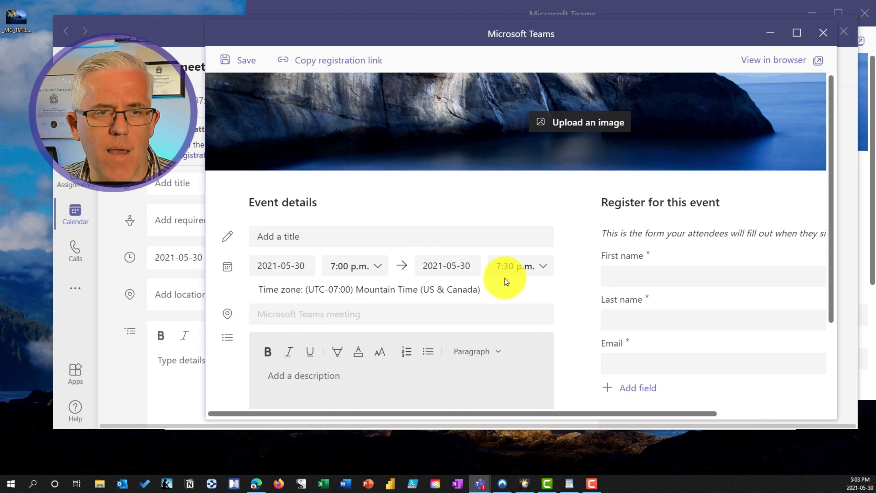
left_click(545, 268)
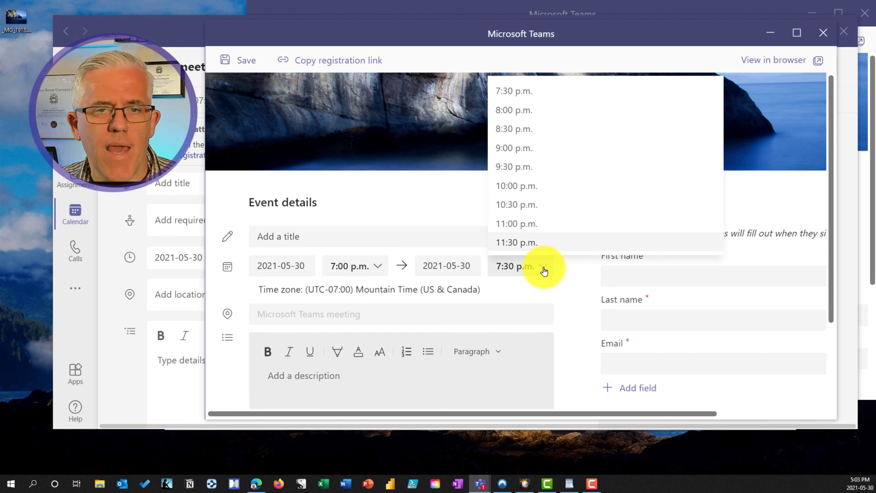
left_click(529, 149)
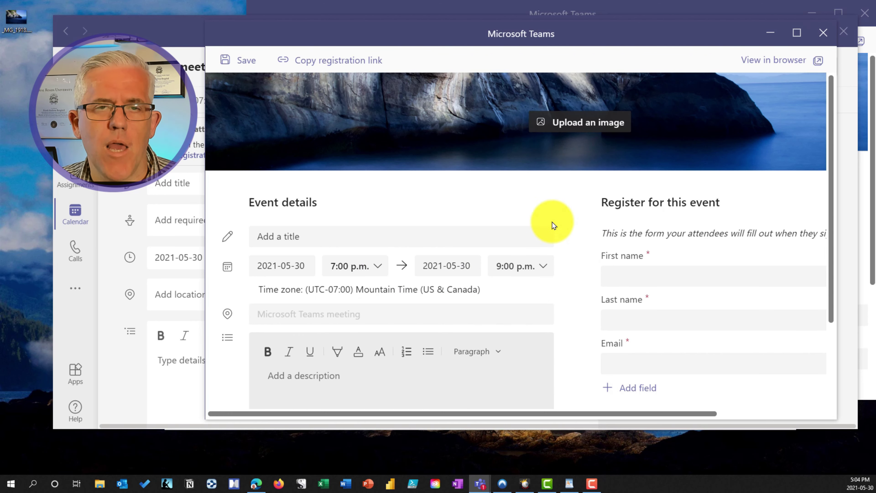
left_click_drag(449, 36, 428, 22)
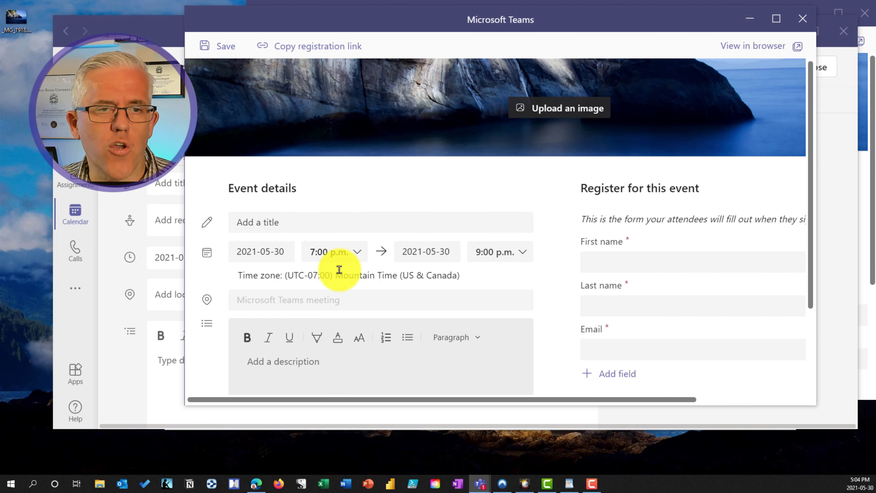
scroll(553, 278, "down", 3)
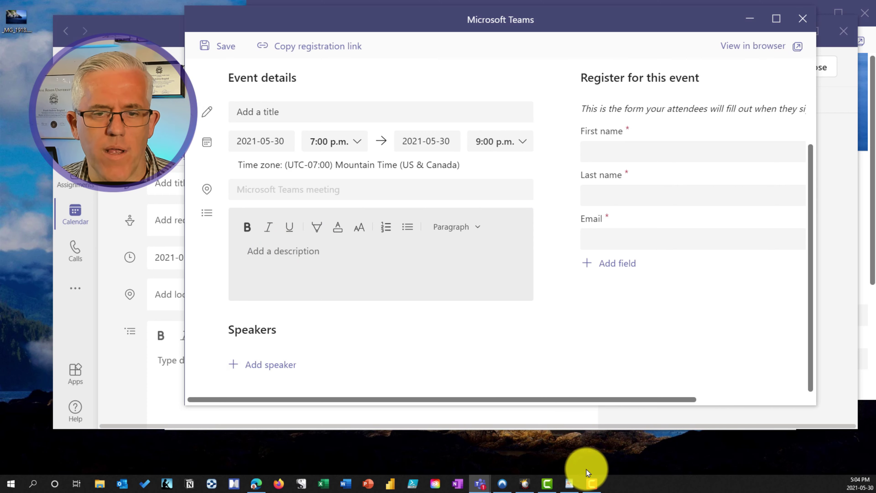
Step: Copy the hike description from WordPad and paste it into the form's description box
left_click(568, 482)
left_click_drag(232, 361, 131, 254)
right_click(177, 270)
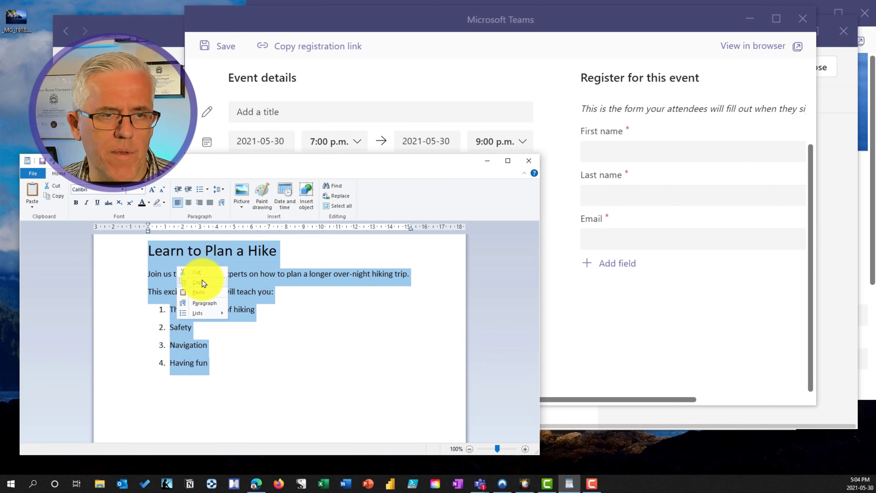
left_click(203, 281)
left_click(565, 189)
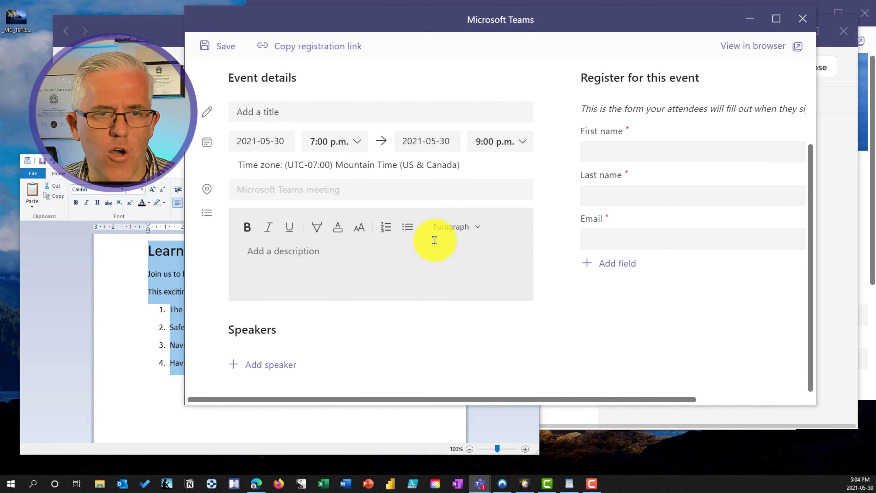
right_click(309, 255)
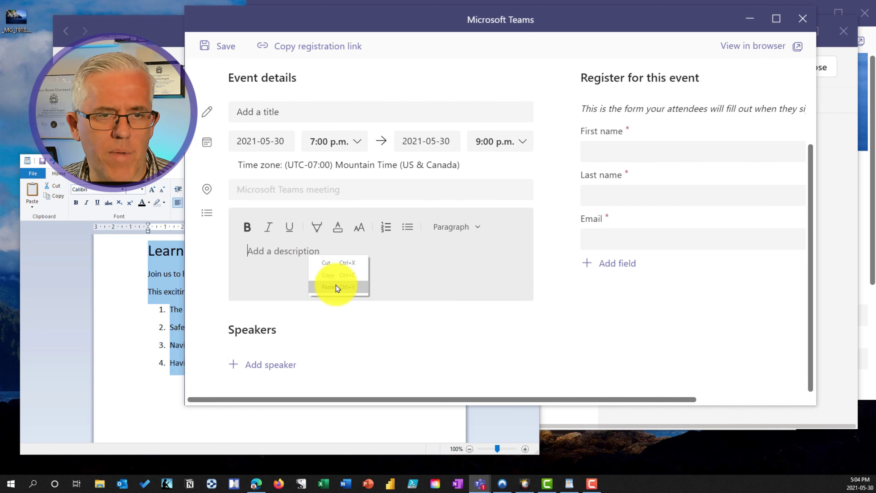
left_click(335, 285)
Step: Make the title line 'Learn to Plan a Hike' bold
scroll(397, 276, "up", 5)
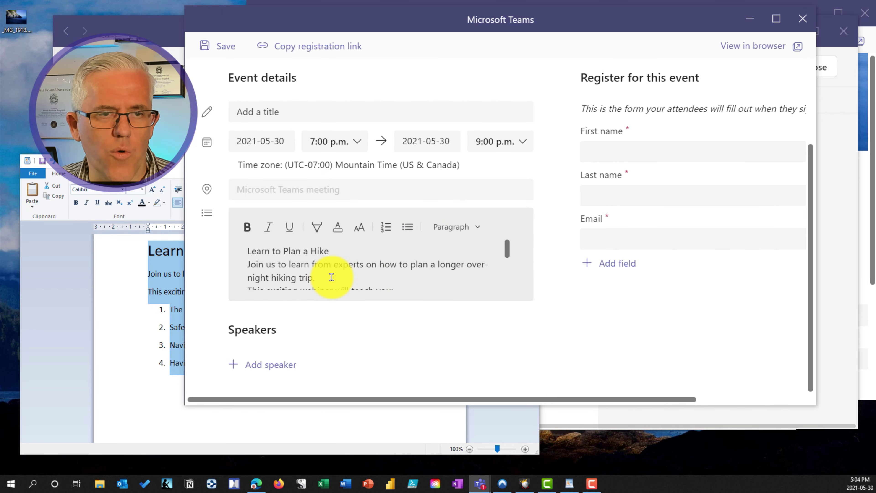
left_click_drag(336, 252, 240, 251)
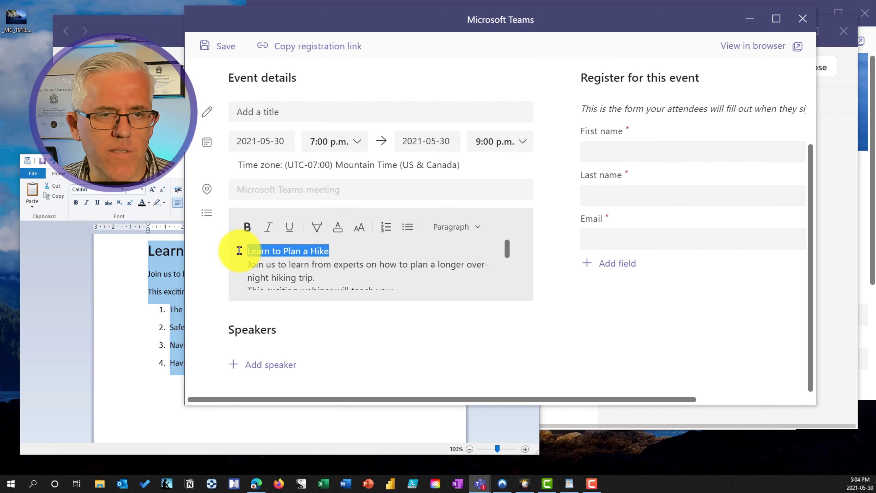
left_click(249, 230)
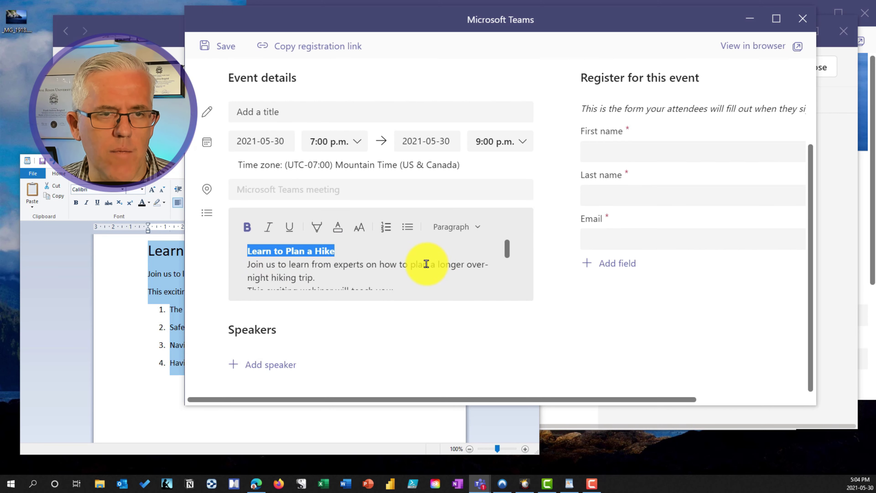
left_click(434, 264)
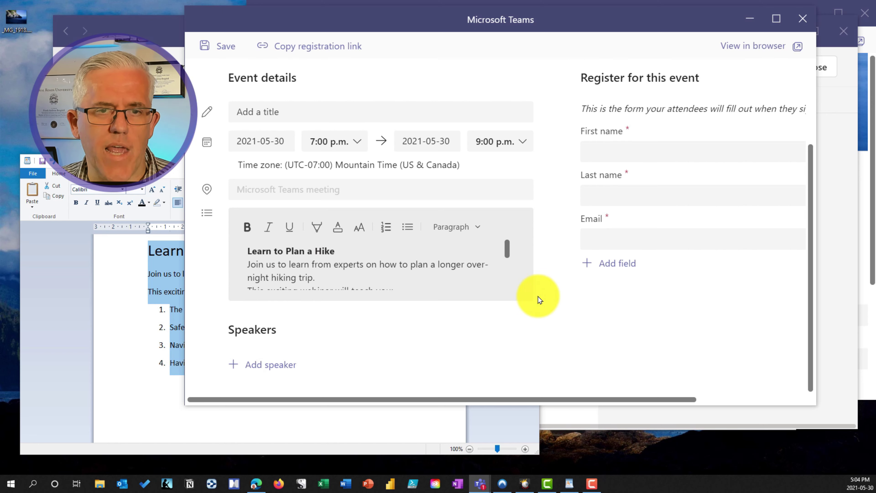
Step: Enter the speaker's full name and a one-line bio in the Speakers section
left_click(283, 368)
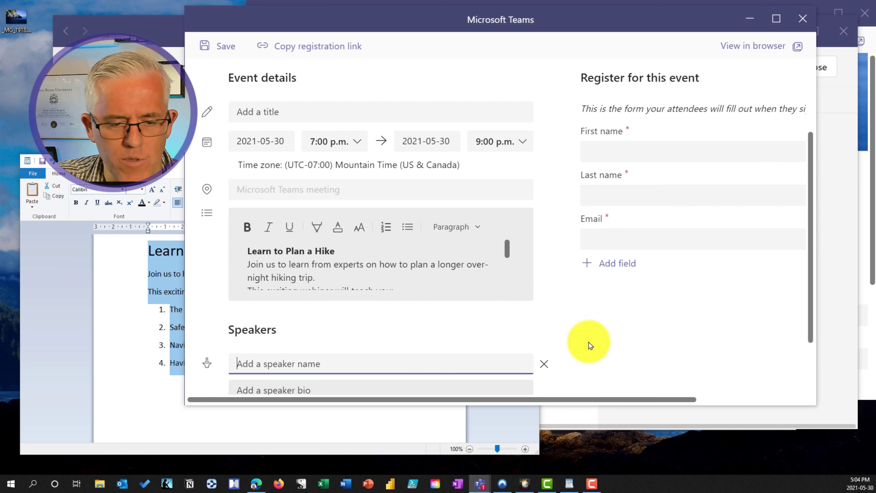
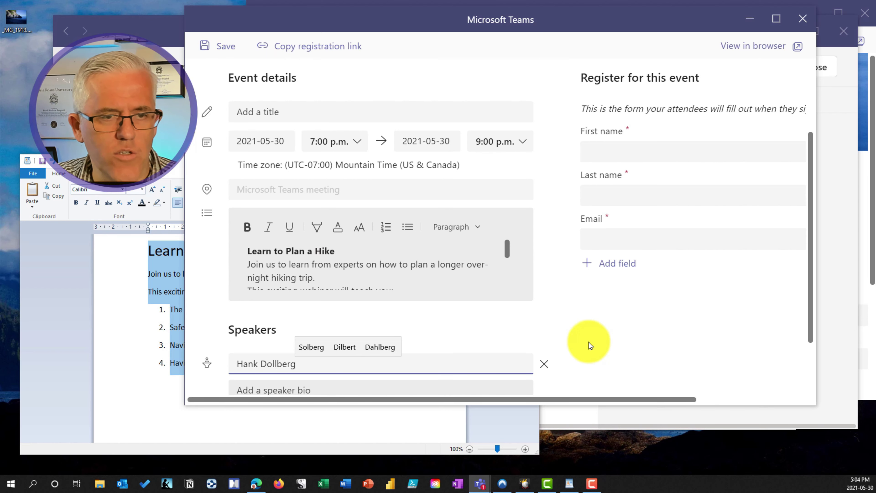
left_click(398, 385)
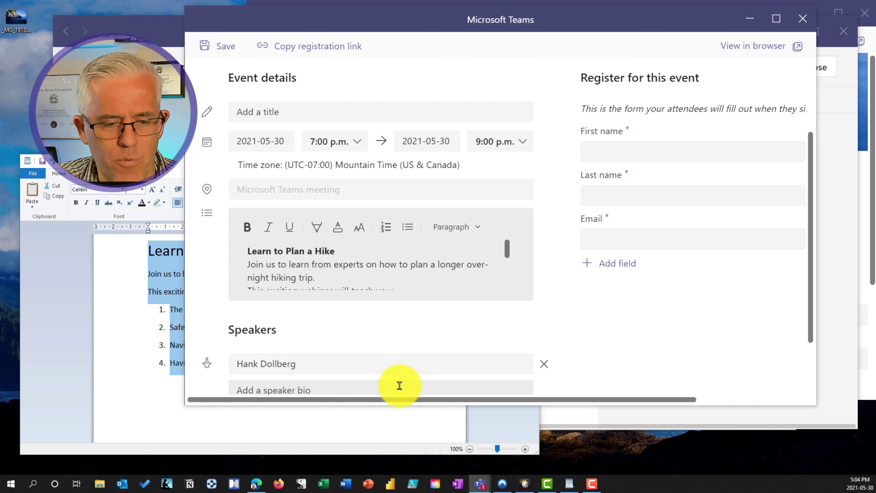
type("All a")
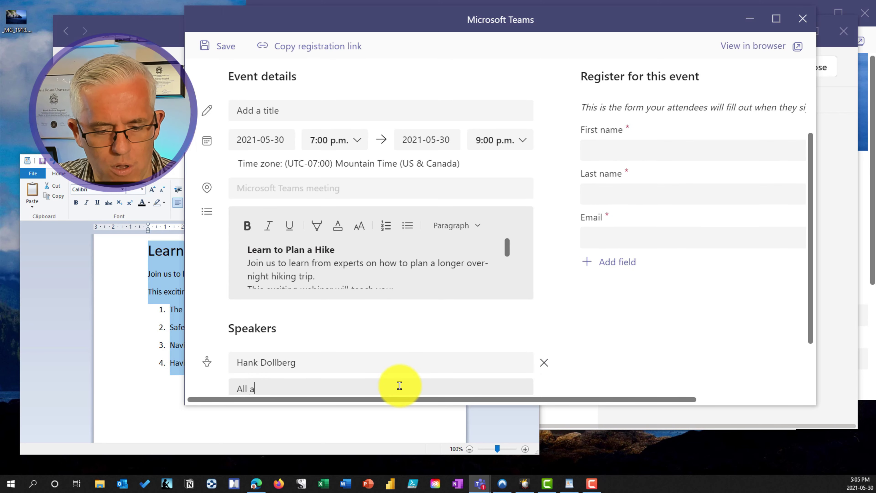
type("bout Hank")
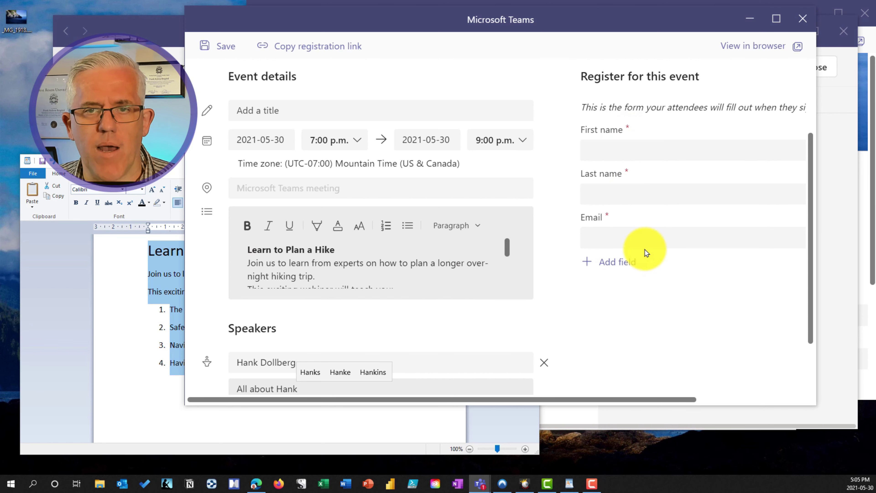
Step: Add a Choice custom question reading 'How experienced are you with hiking'
left_click(614, 262)
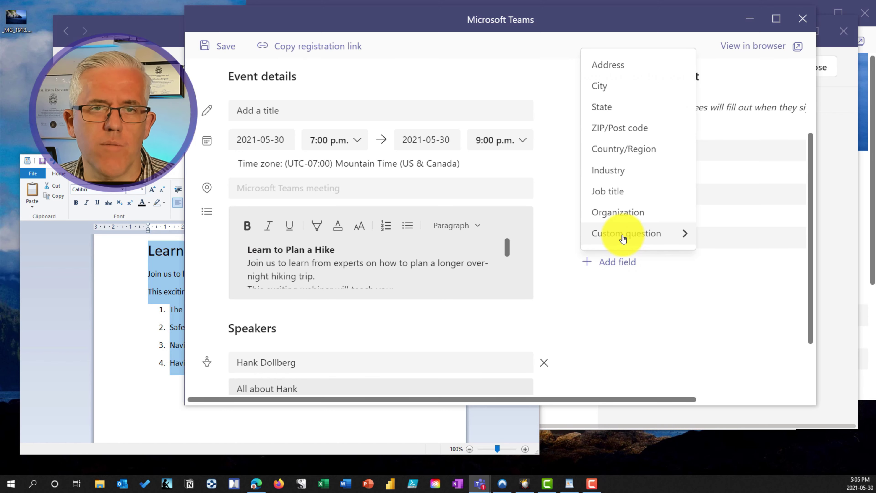
mouse_move(624, 237)
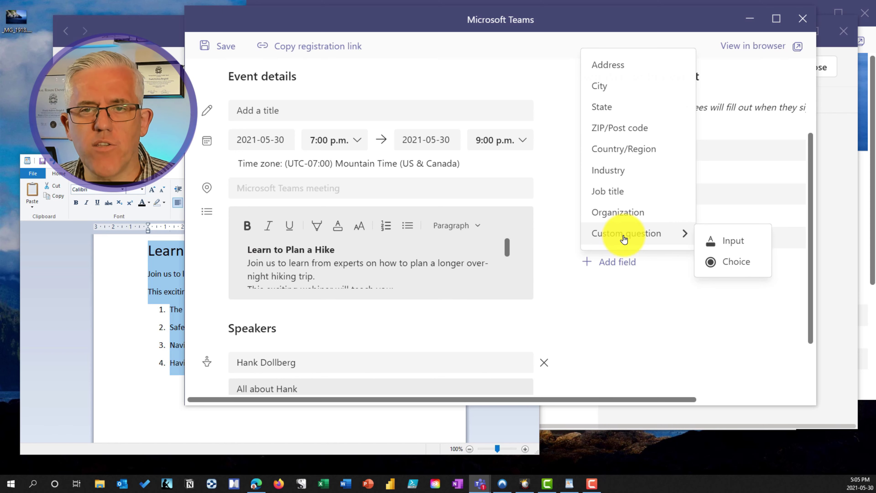
left_click(738, 266)
left_click(652, 281)
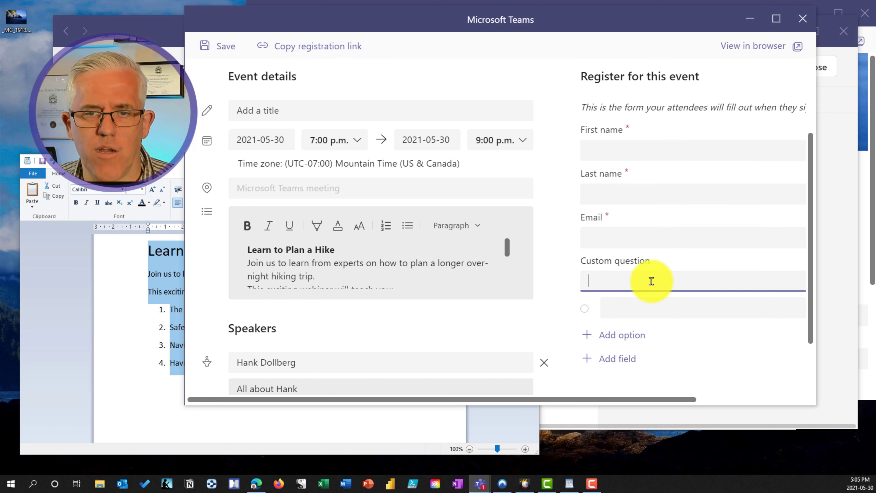
type("H")
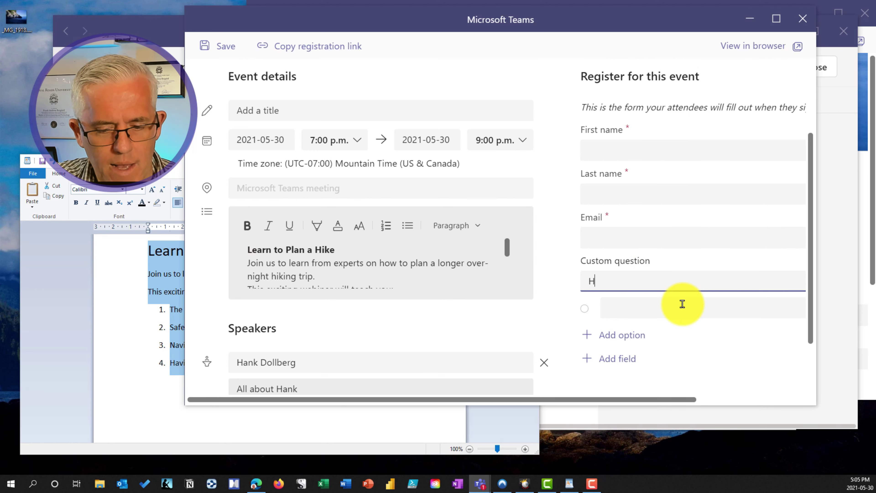
type("ow exper")
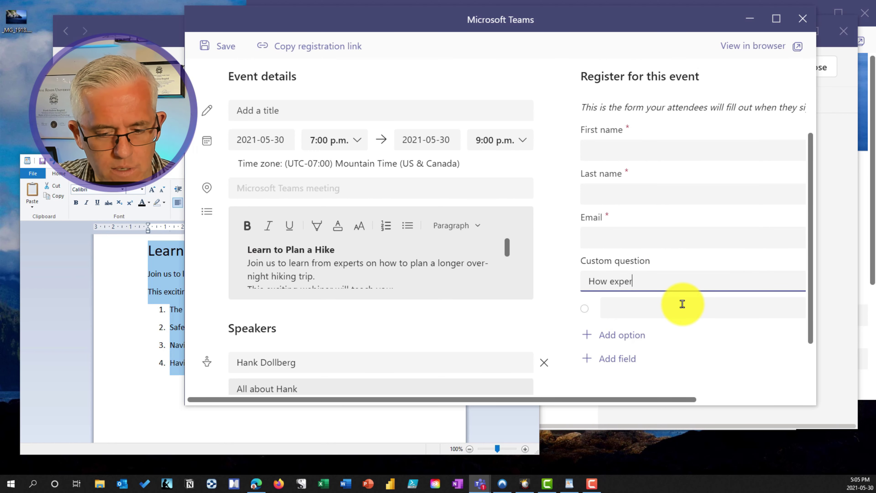
type("ienced a")
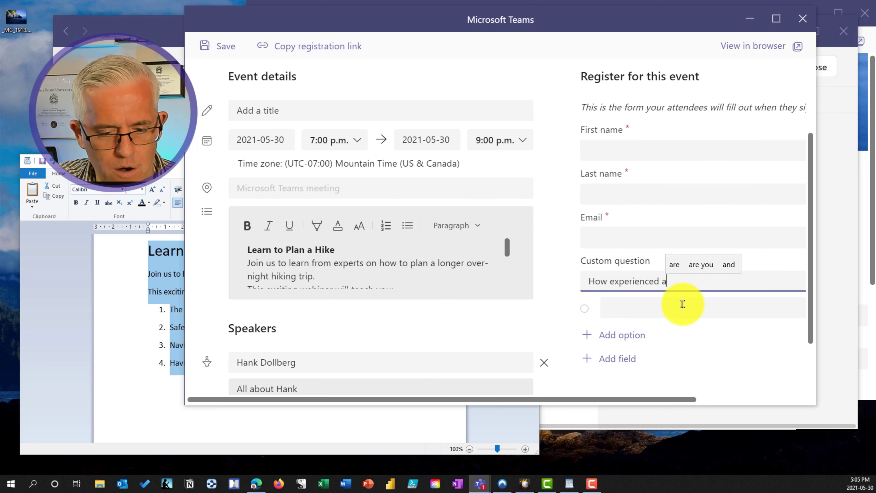
type("re you with h")
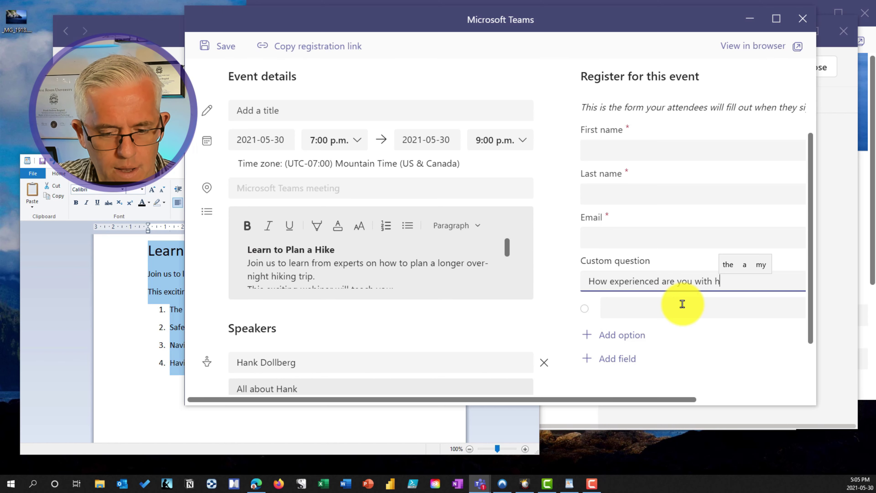
type("iking")
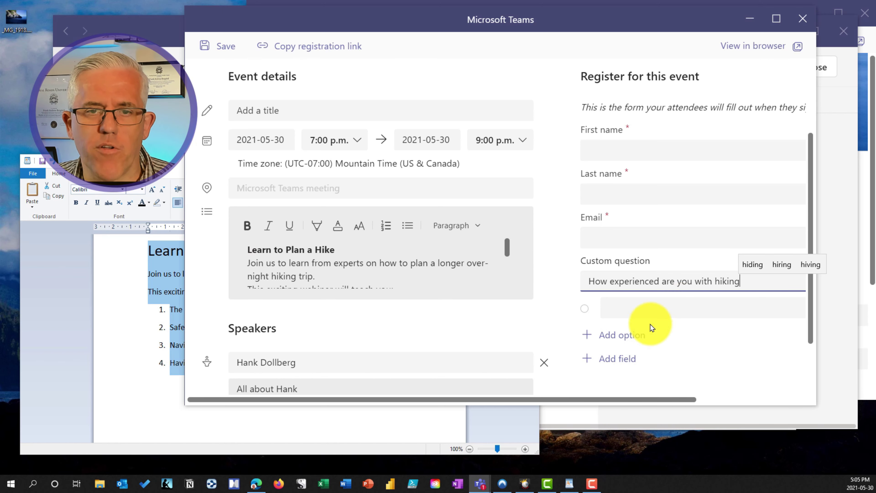
Step: Give the question the answer options Expert, Intermediate and Beginner
left_click(640, 306)
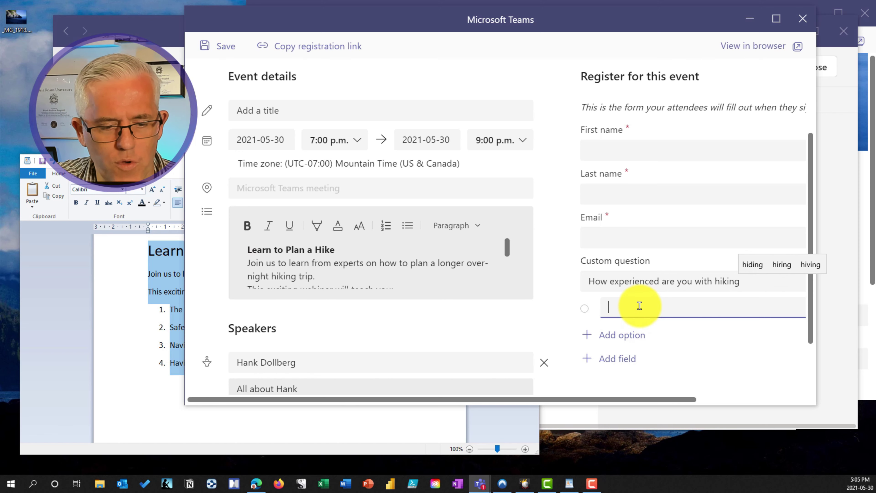
type("Expert")
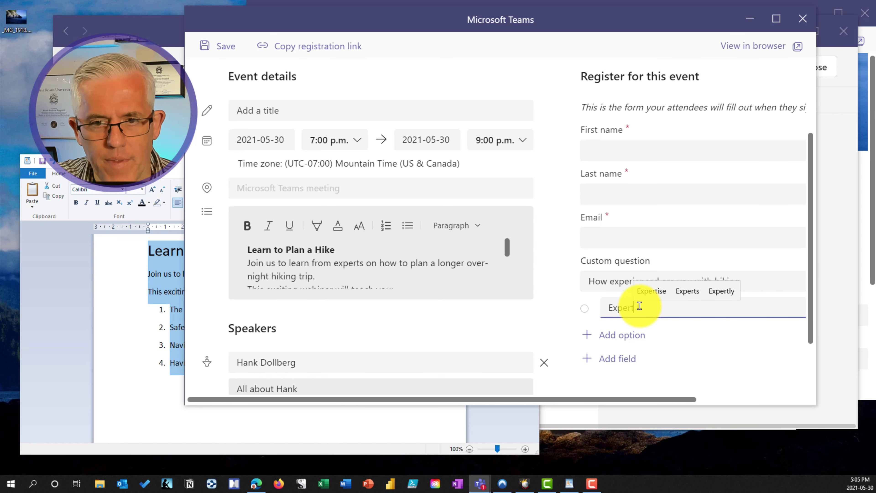
left_click(627, 335)
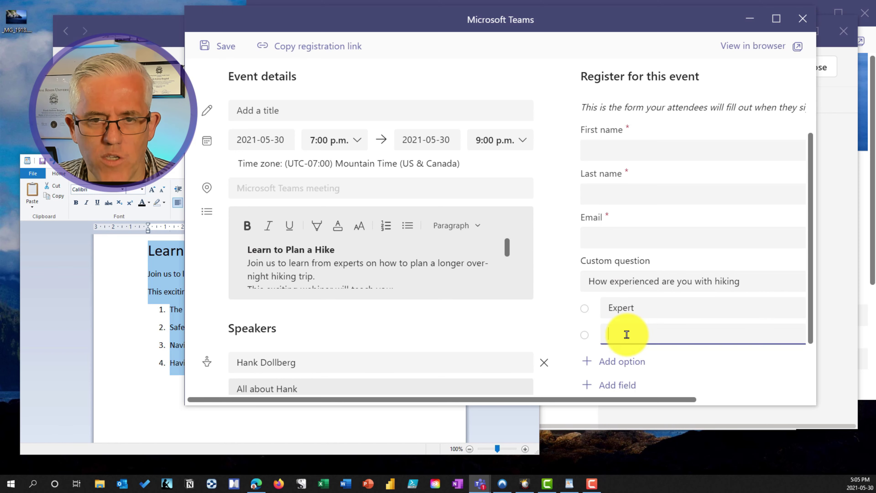
type("Inte")
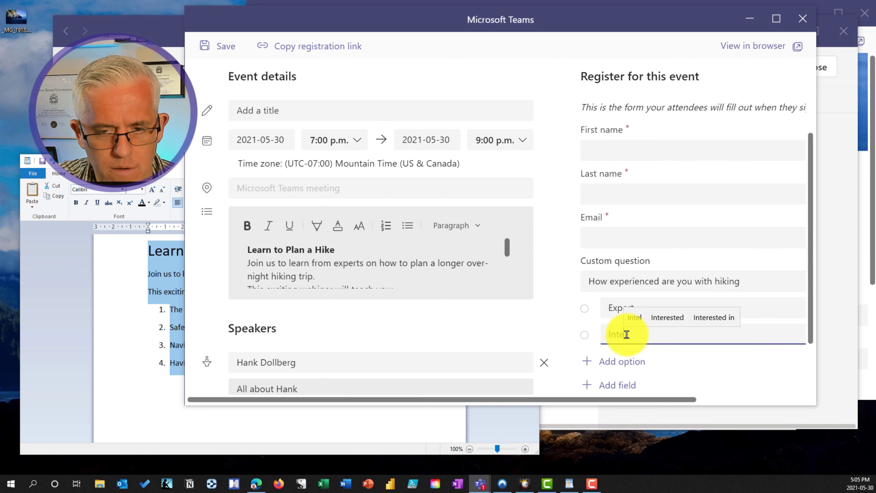
type("rme")
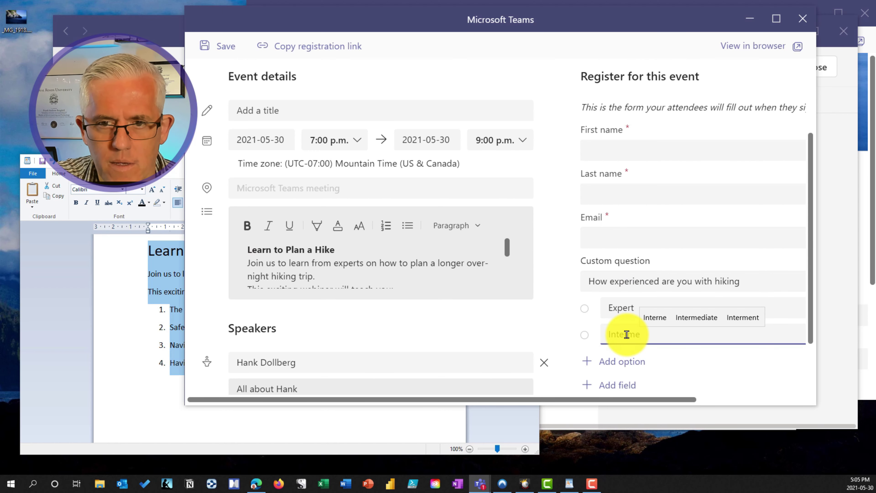
left_click(696, 318)
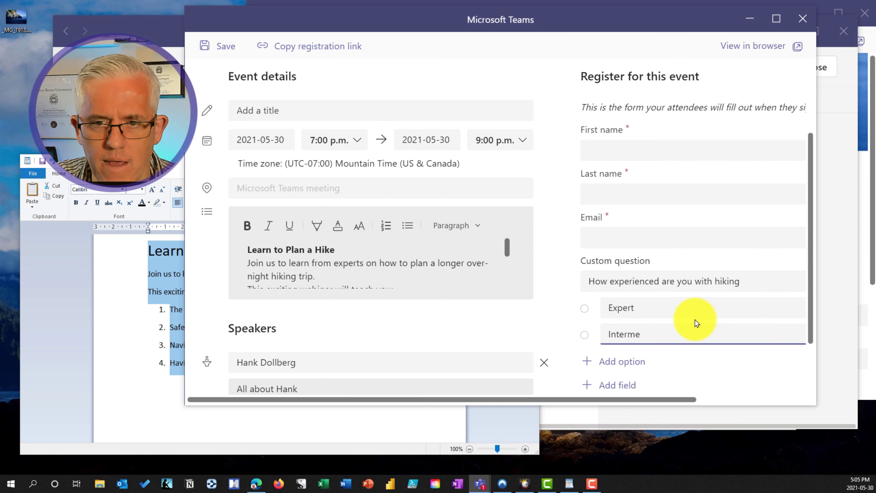
left_click(637, 367)
left_click(687, 363)
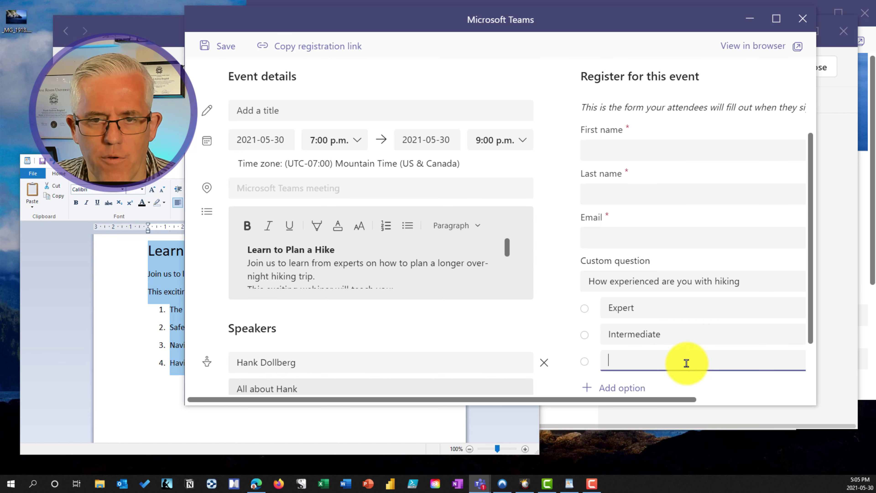
type("Beginn")
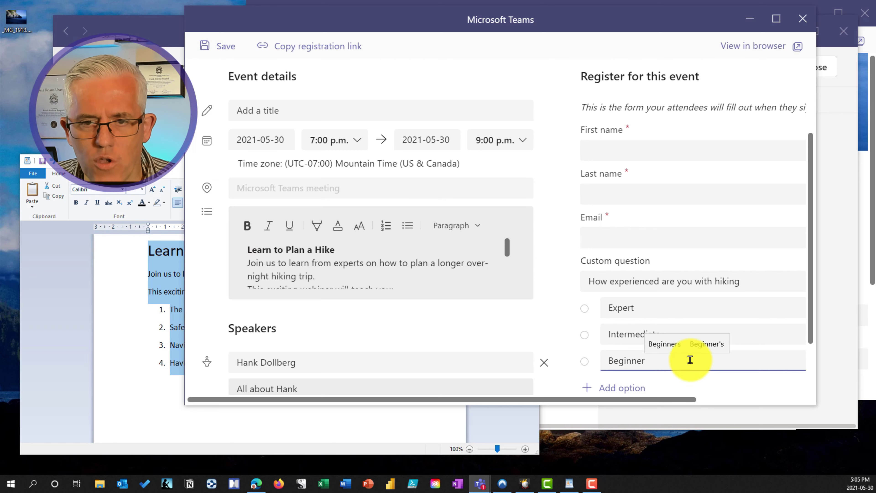
type("er")
left_click(666, 344)
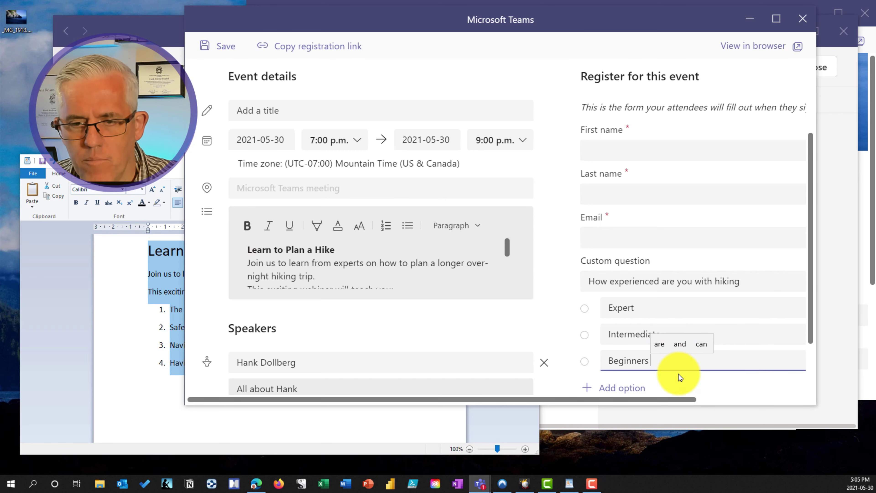
key("BackSpace")
key("BackSpace")
Step: Review the finished registration form and save it
scroll(776, 358, "down", 2)
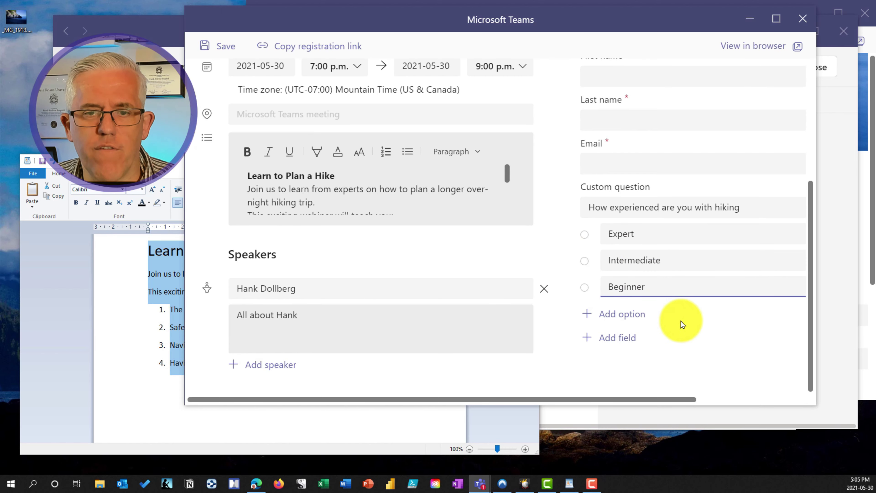
scroll(394, 290, "up", 5)
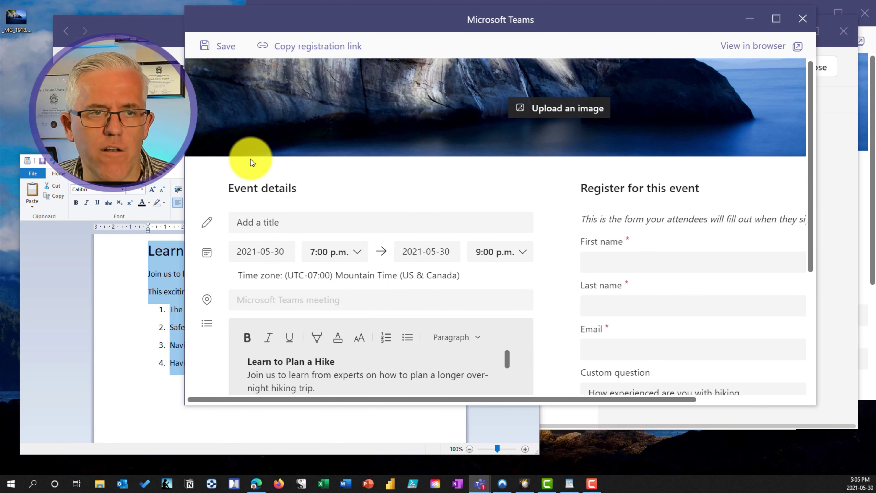
left_click(222, 47)
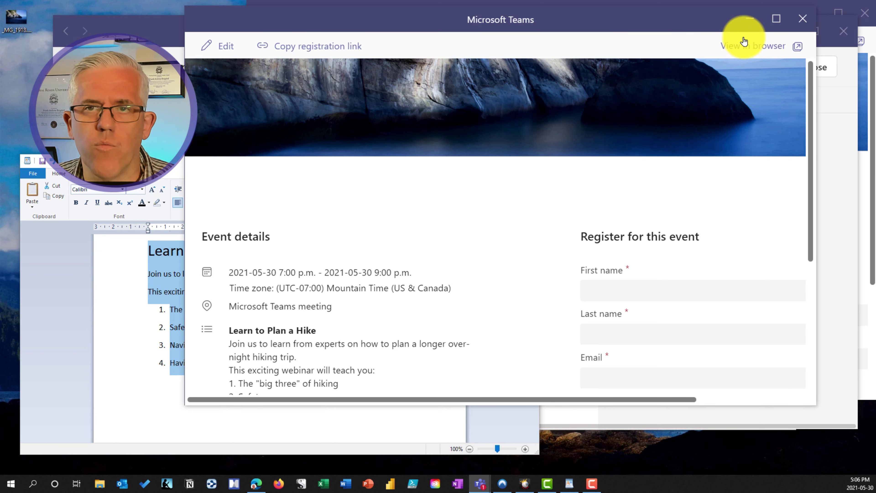
Step: Back in the meeting form, title it 'Plan a hike meeting' and add the instructor as required presenter
left_click(803, 19)
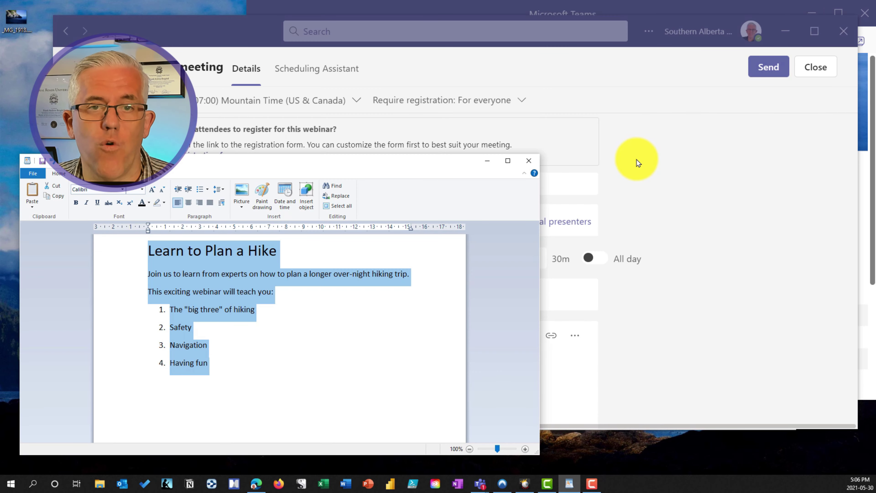
left_click(208, 184)
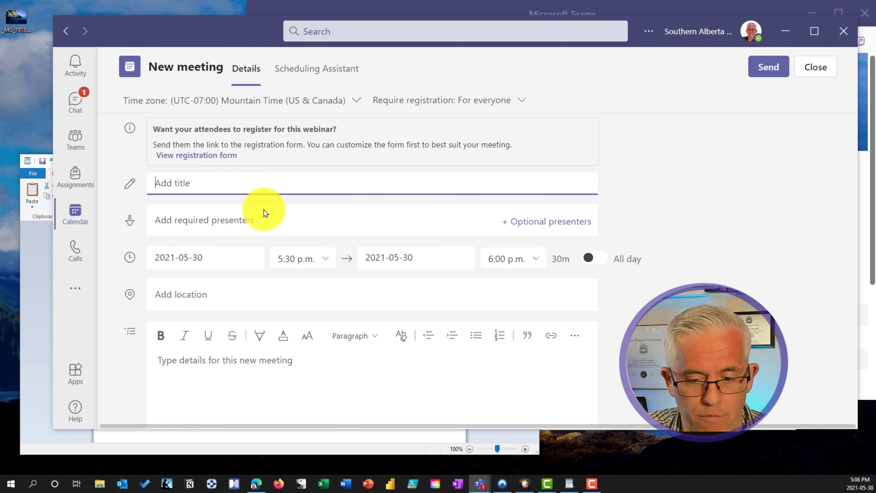
type("Plan a hi")
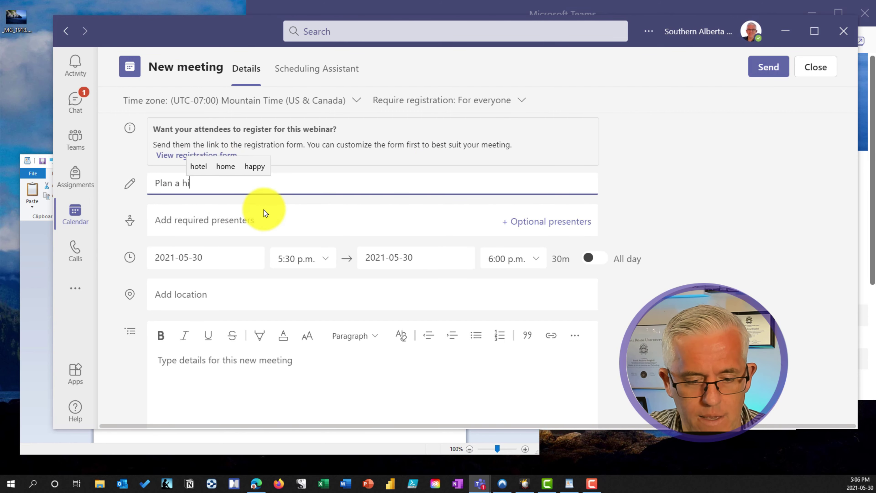
type("ke meeting")
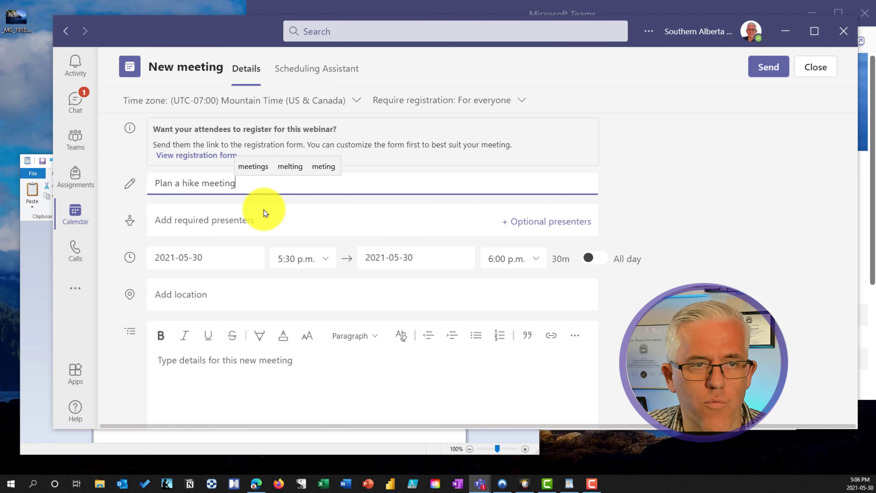
left_click(265, 219)
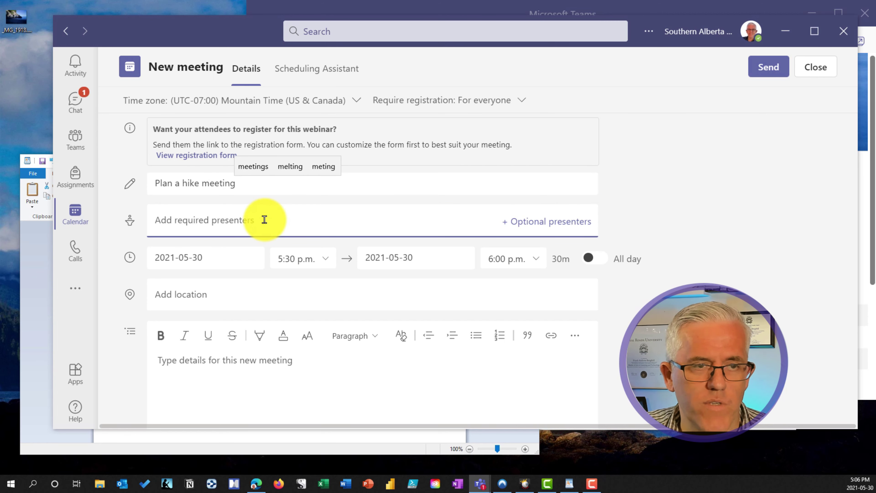
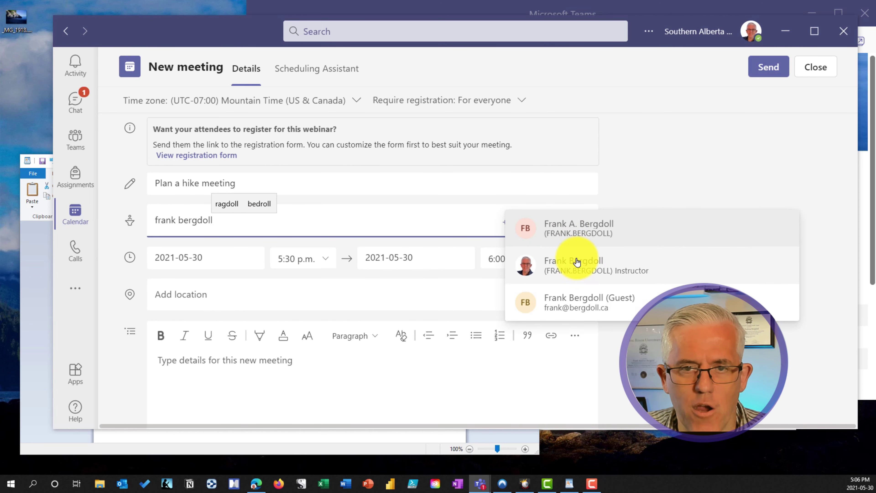
key("Return")
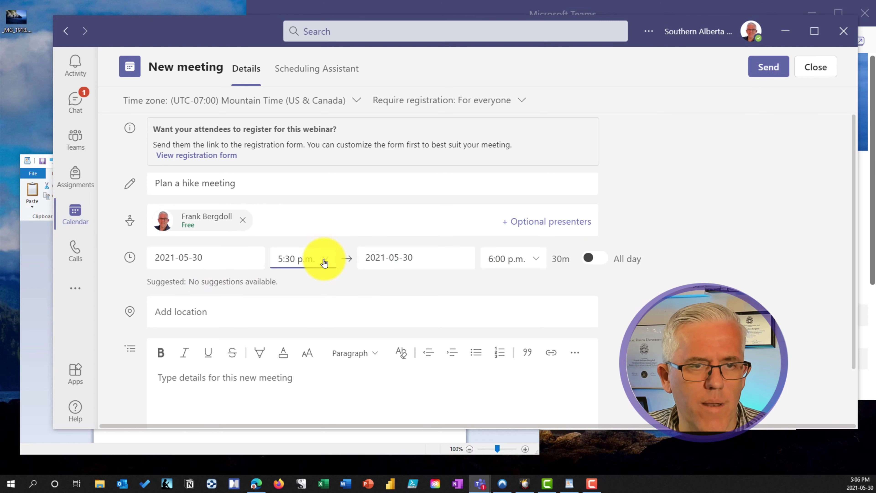
Step: Set the webinar to start at 7:00 p.m. and end at 9:00 p.m
left_click(323, 262)
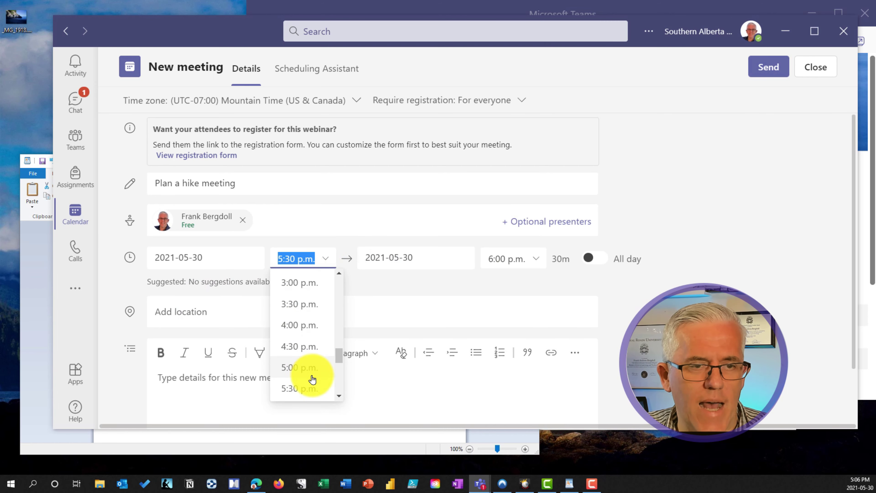
scroll(313, 377, "down", 1)
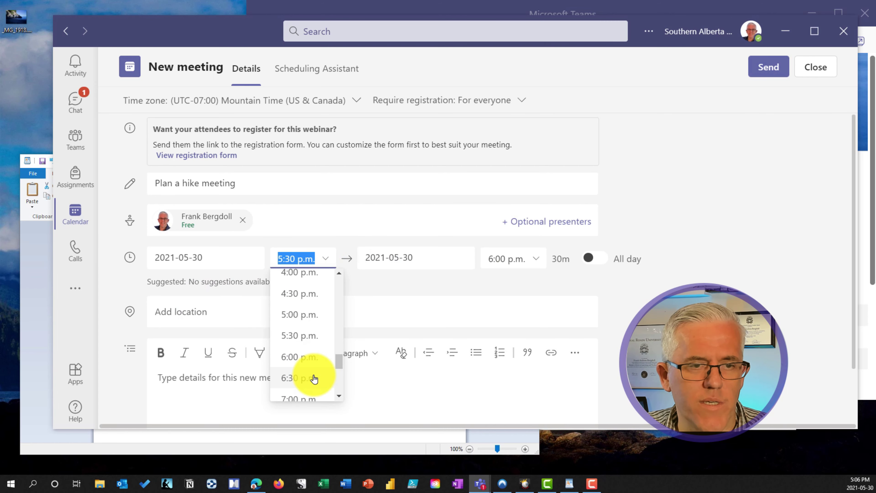
left_click(305, 400)
left_click(524, 262)
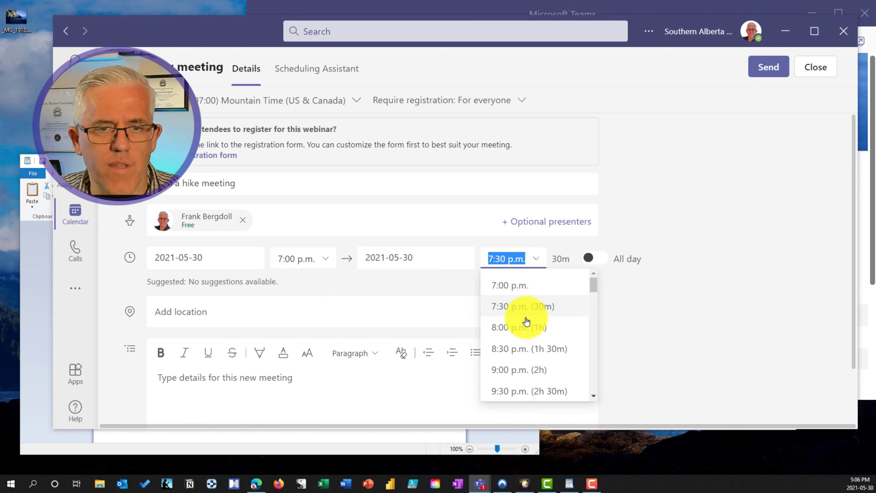
scroll(523, 338, "down", 1)
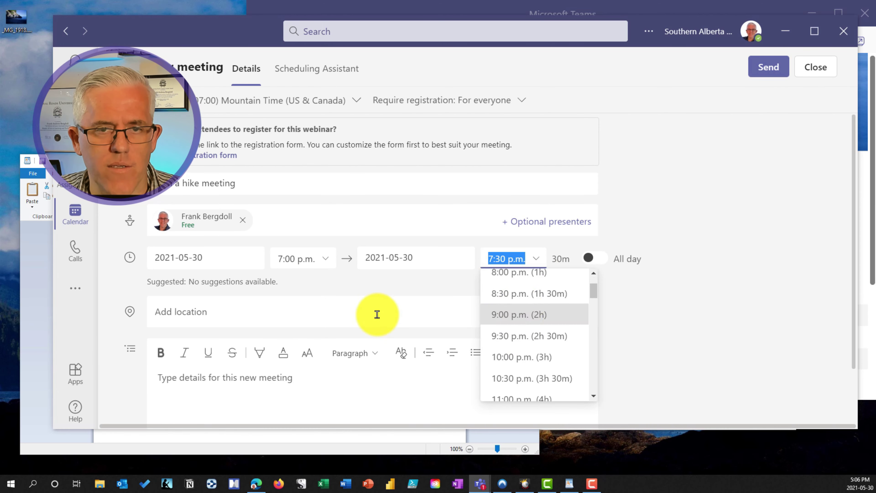
key("Return")
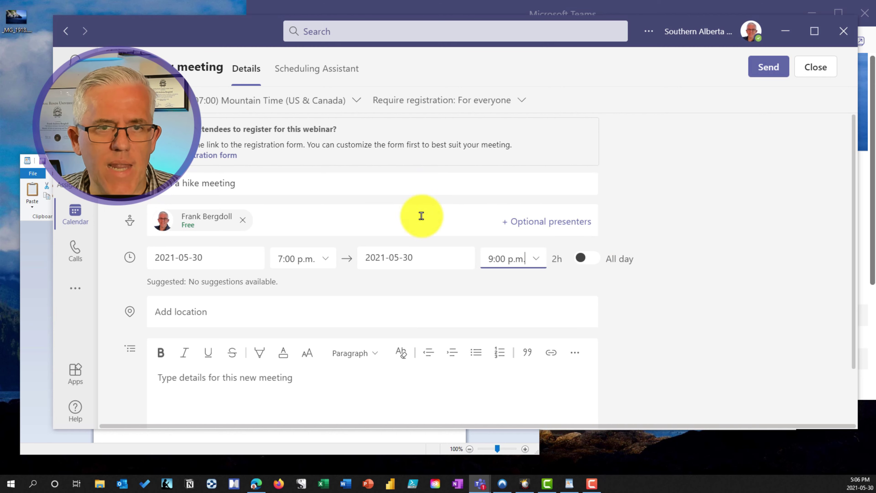
Step: Enter 'Hike Plan' as the meeting details and send the webinar
scroll(573, 297, "down", 2)
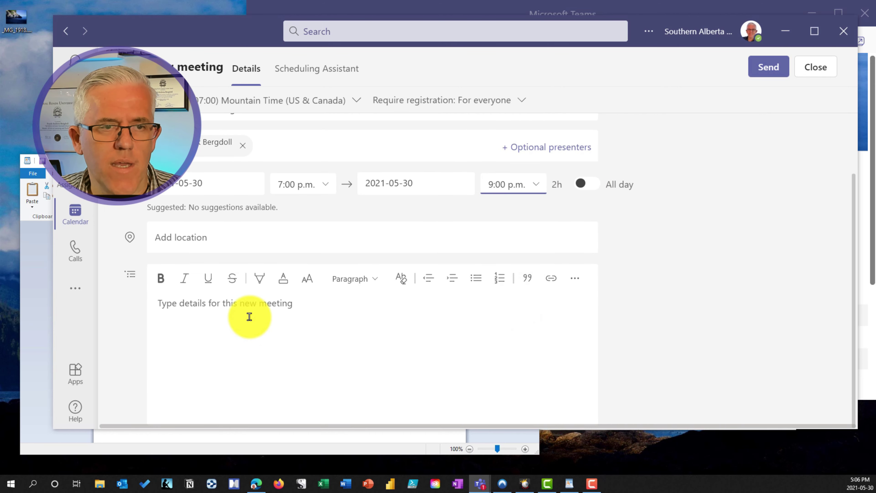
left_click(560, 411)
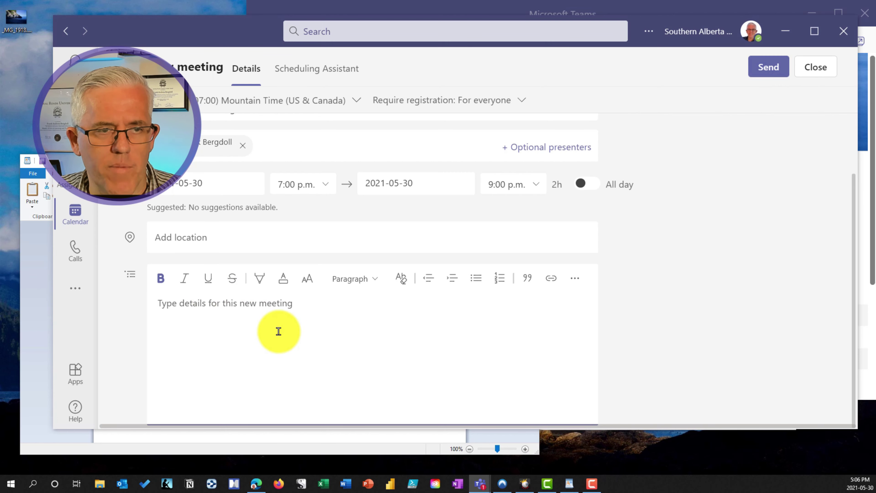
left_click(302, 342)
type("Hike Plan")
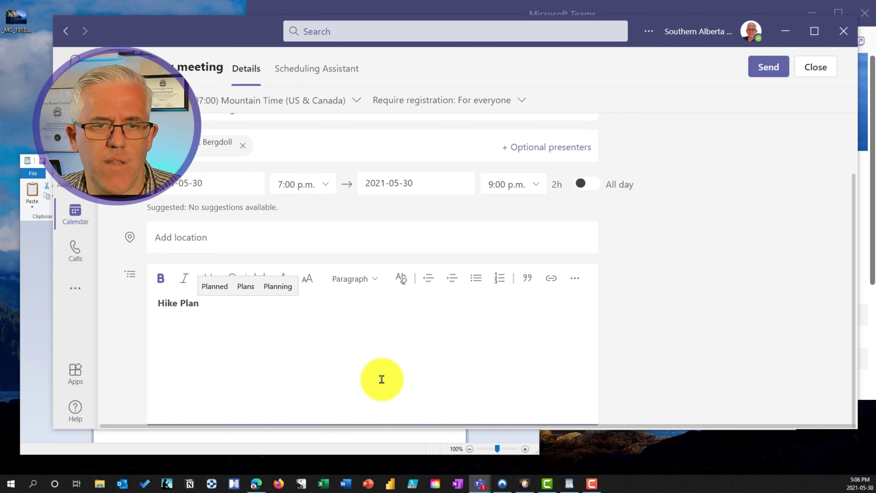
left_click(780, 69)
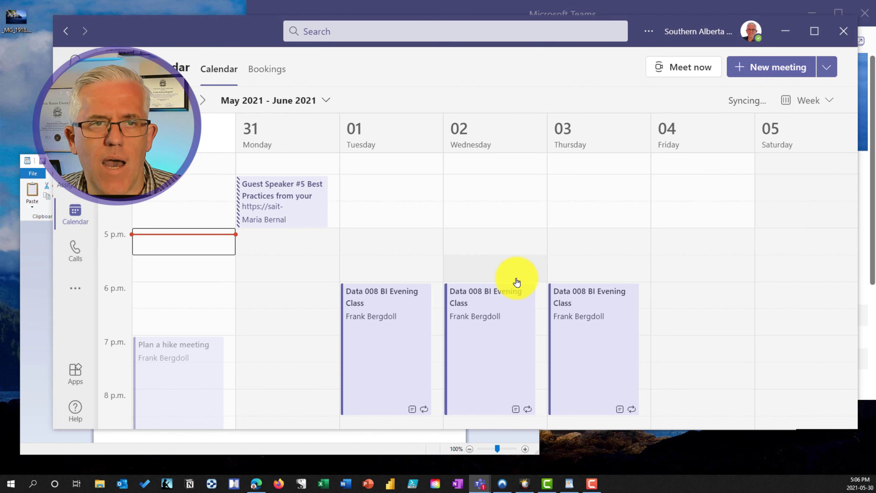
Step: View the Plan a hike meeting event card, then switch to Firefox
left_click(199, 371)
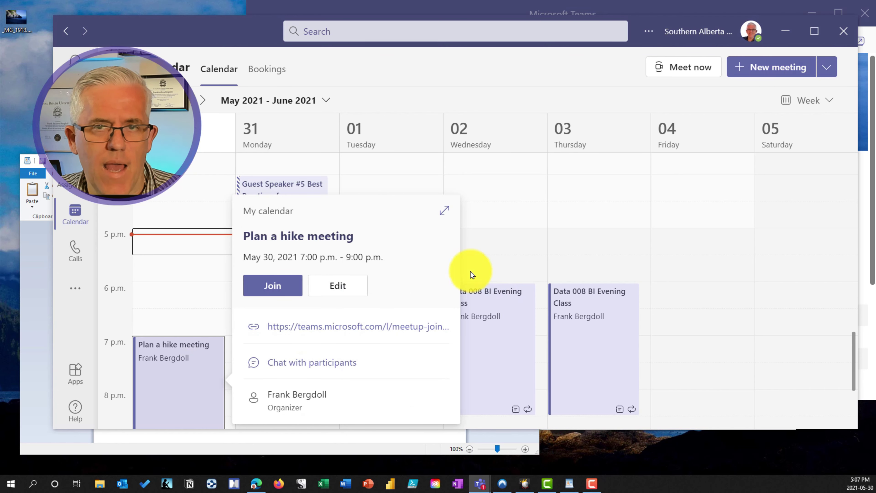
left_click(280, 485)
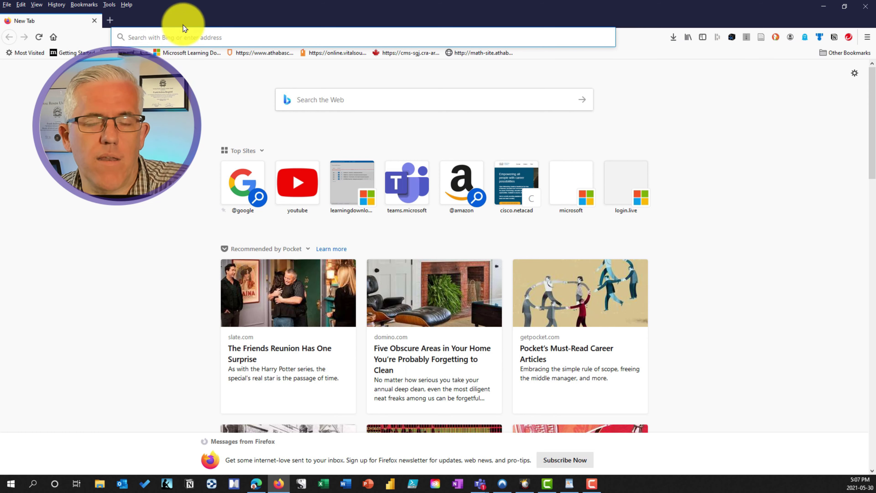
Step: Paste the copied webinar registration link into Firefox's address bar and load it
left_click(196, 33)
right_click(209, 34)
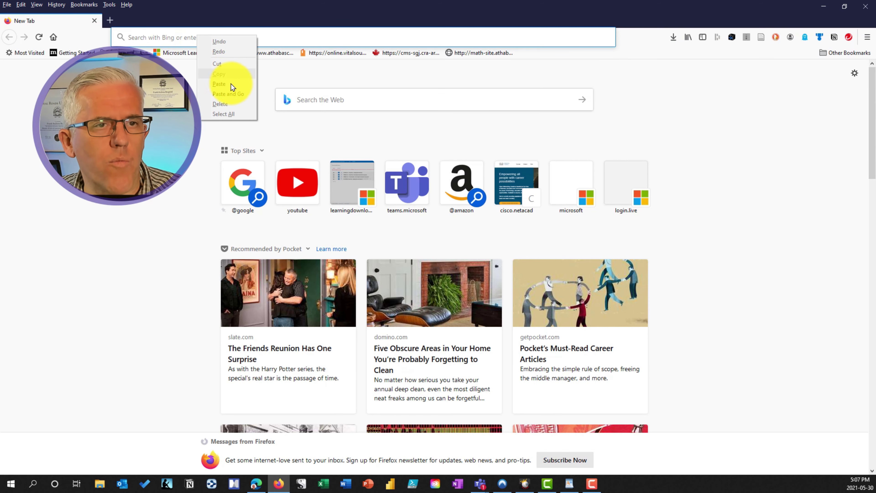
left_click(229, 81)
key("Return")
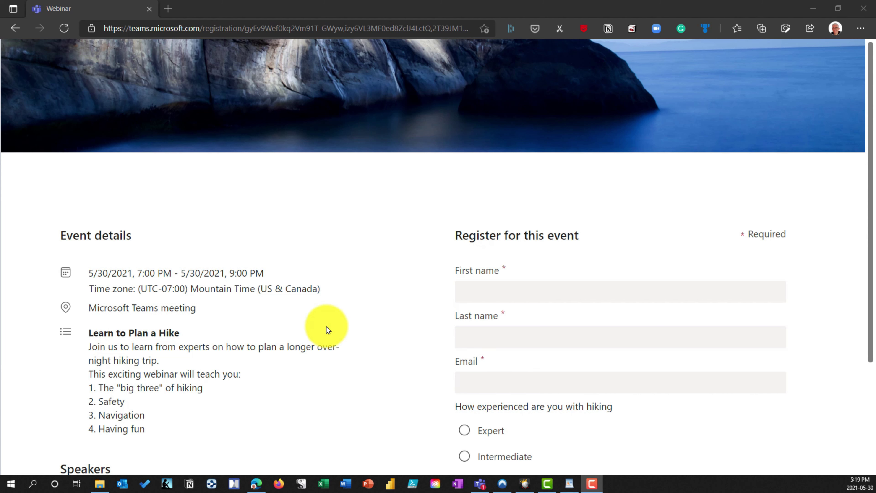
Step: Enter the attendee's first and last name in the sign-up form and start typing their e-mail address
scroll(173, 318, "down", 2)
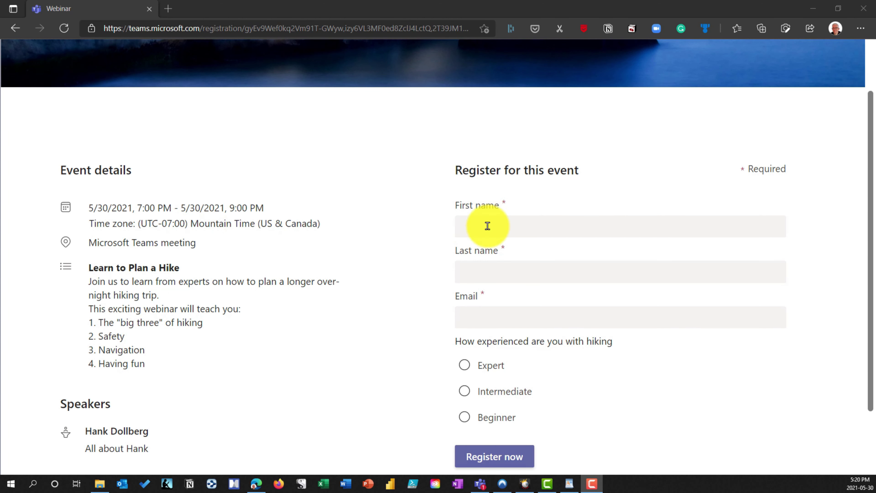
left_click(496, 227)
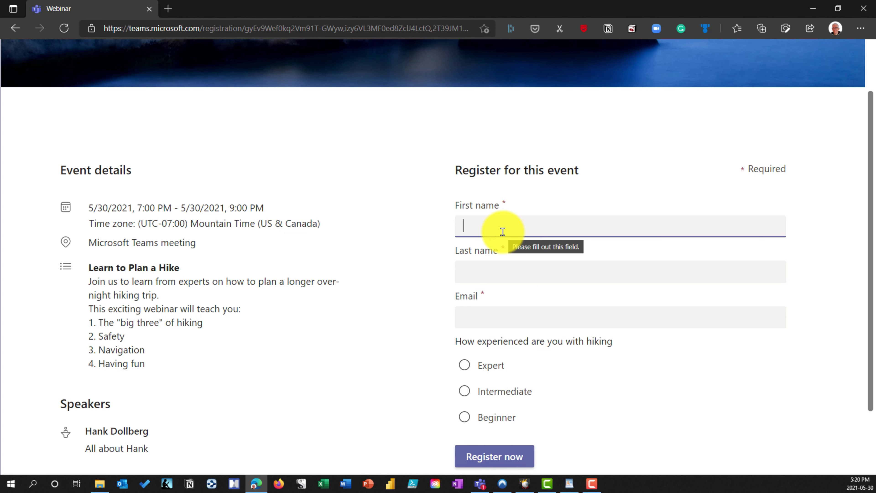
type("Diana")
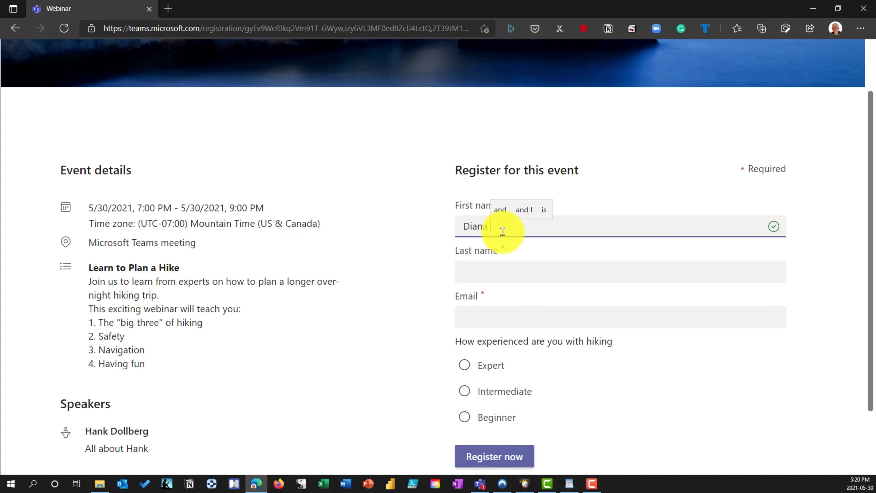
key("Tab")
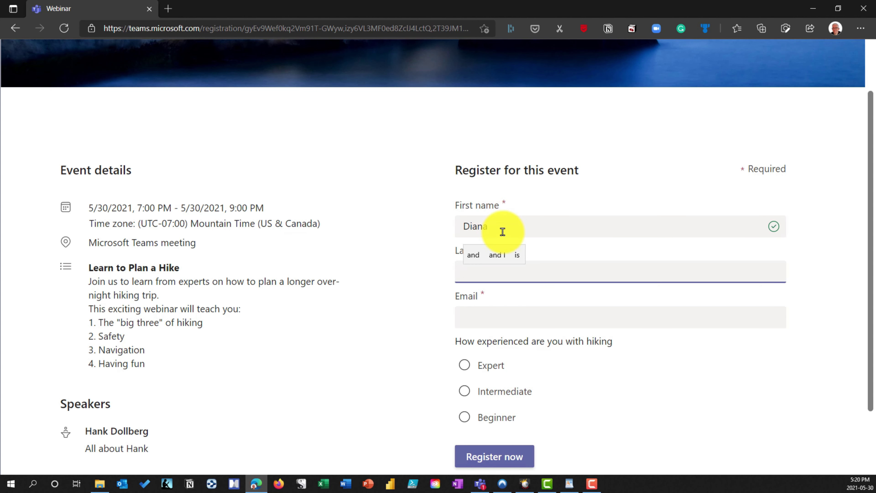
type("Prin")
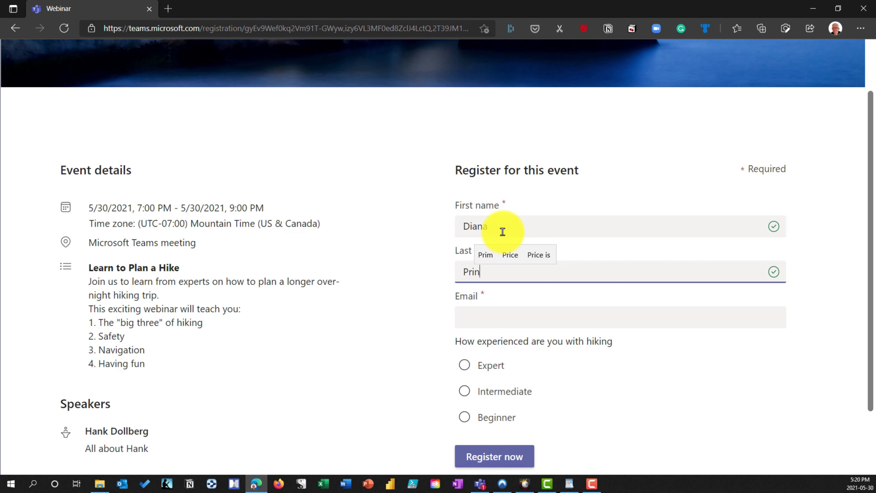
type("ce")
key("Tab")
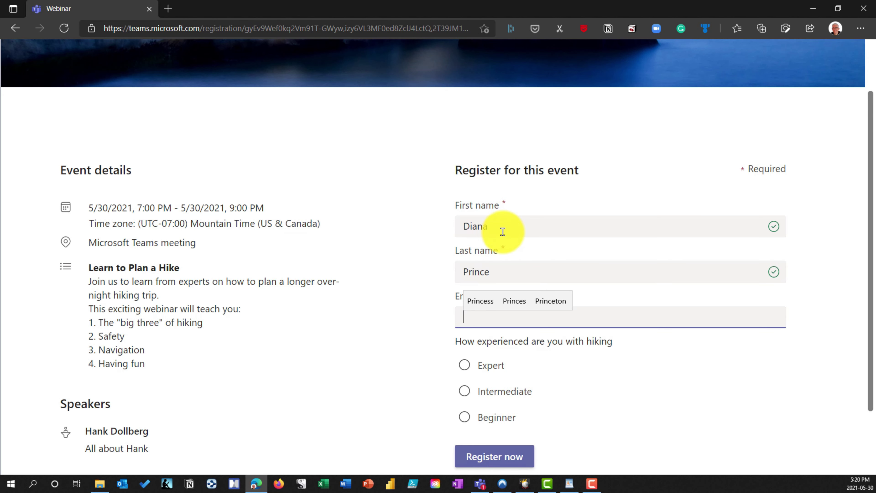
type("dian@")
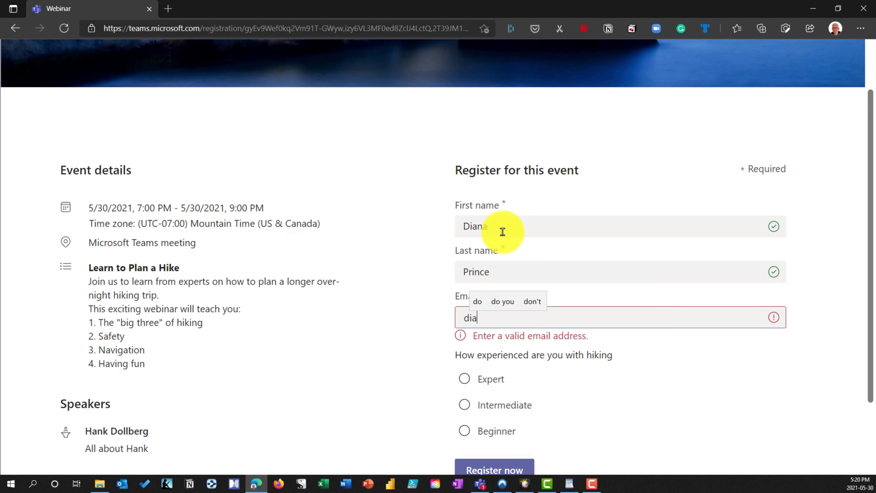